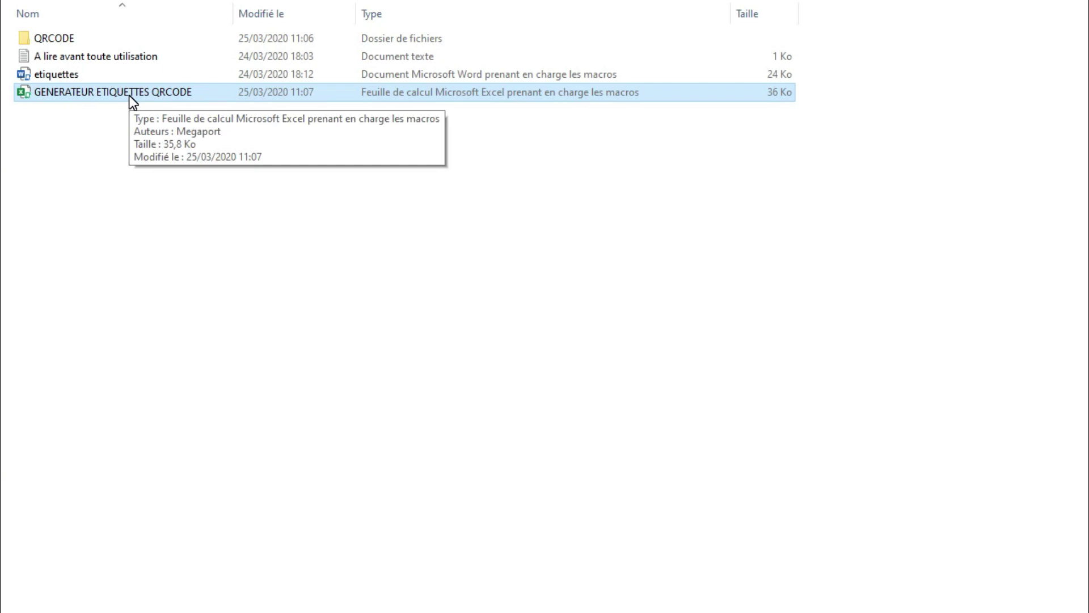
# - Check that the QRCODE folder holds no images, then open the GENERATEUR ETIQUETTES QRCODE workbook in Excel
pyautogui.click(115, 76)
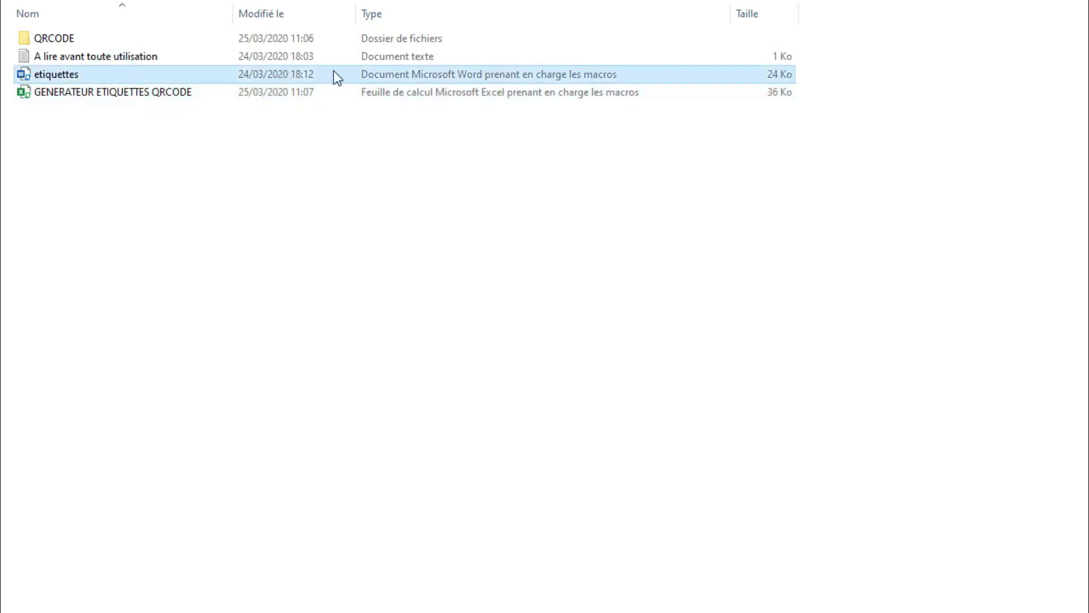
pyautogui.moveTo(56, 73)
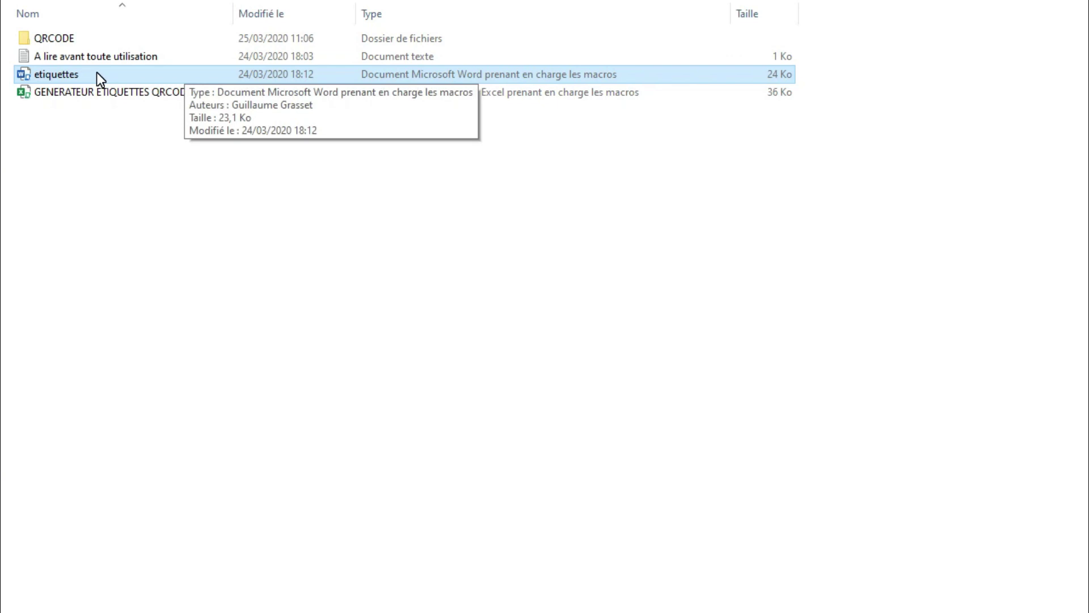
pyautogui.click(103, 56)
pyautogui.doubleClick(101, 37)
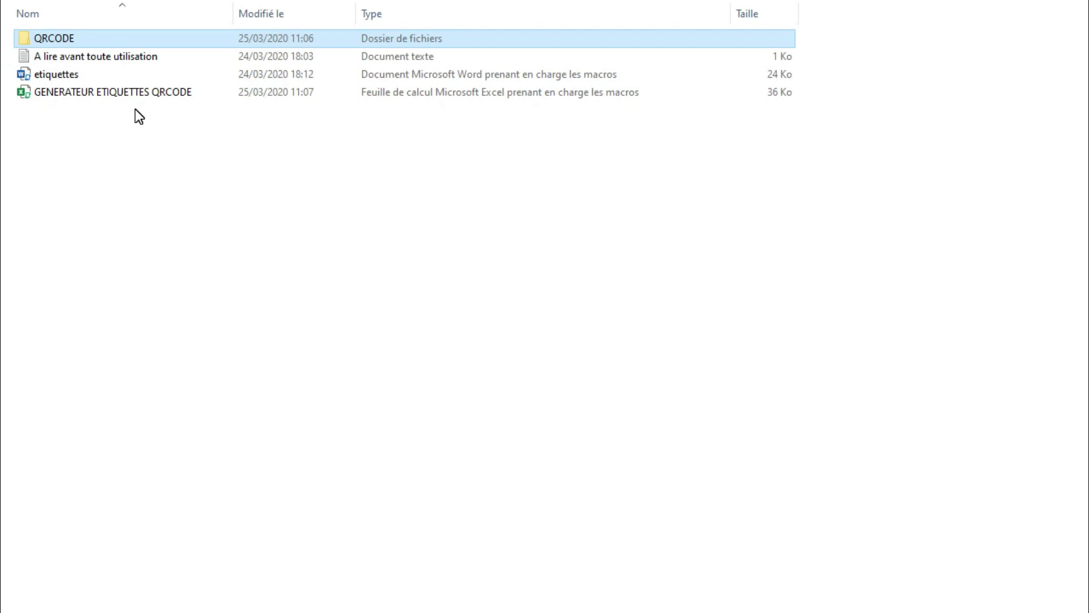
pyautogui.click(138, 94)
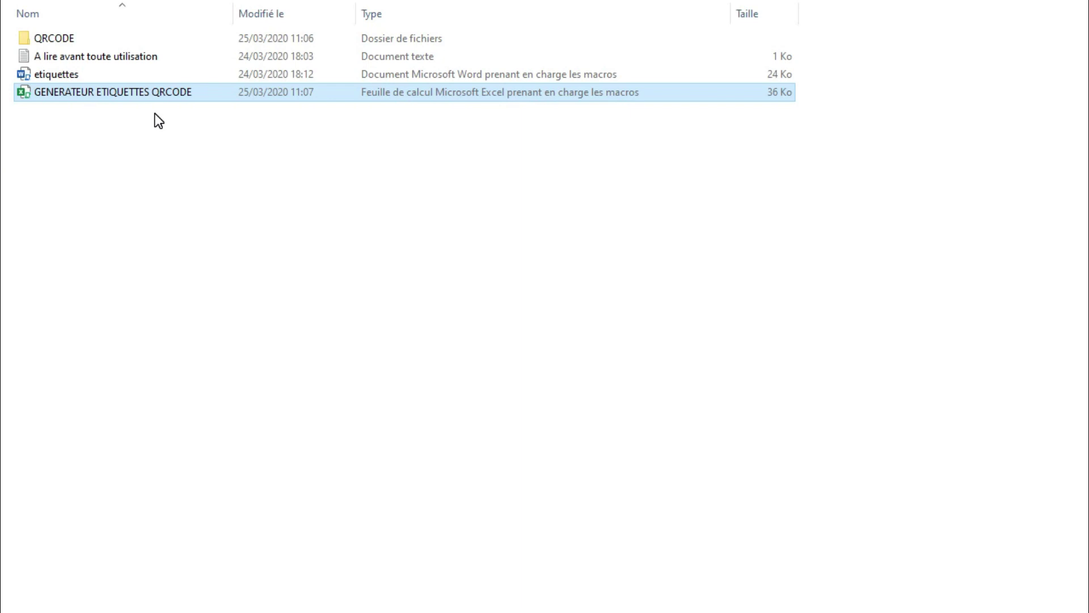
pyautogui.doubleClick(143, 94)
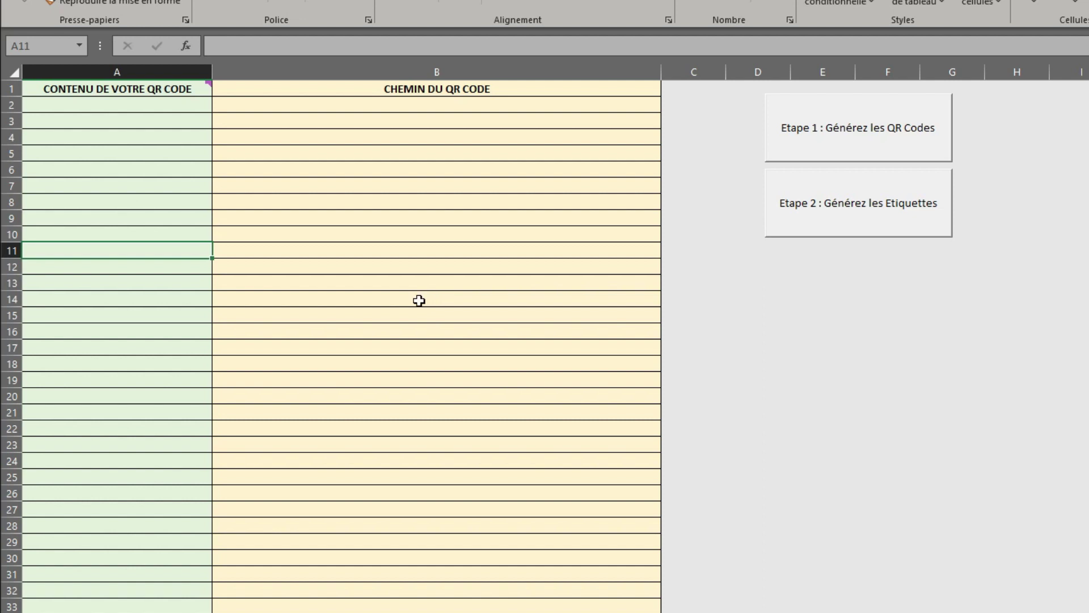
# - Inspect the BDD sheet's empty QR code content column A and path column B from row 2
pyautogui.click(126, 71)
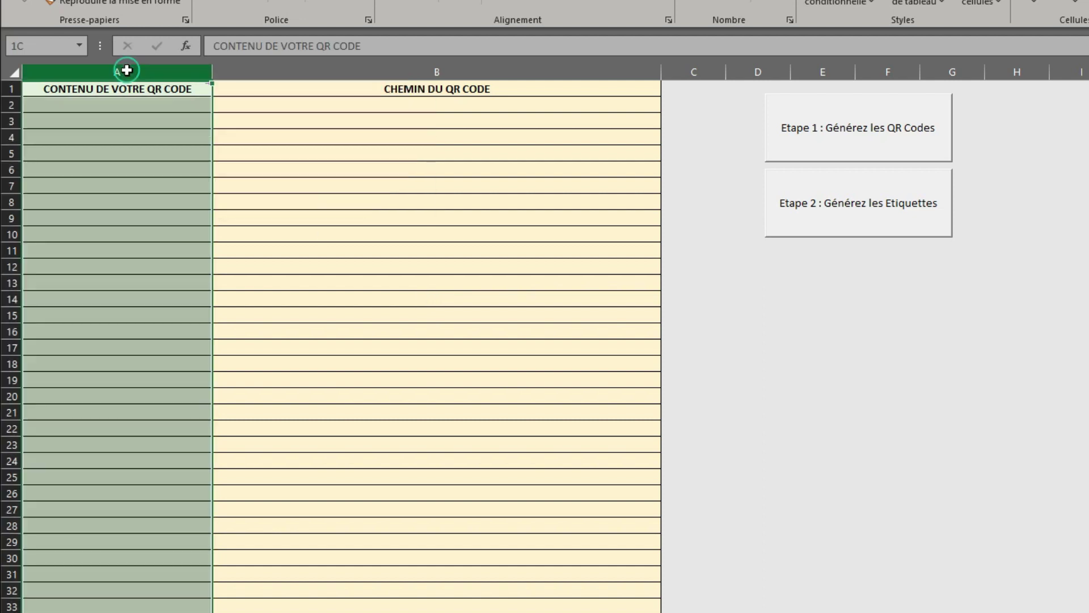
pyautogui.click(111, 104)
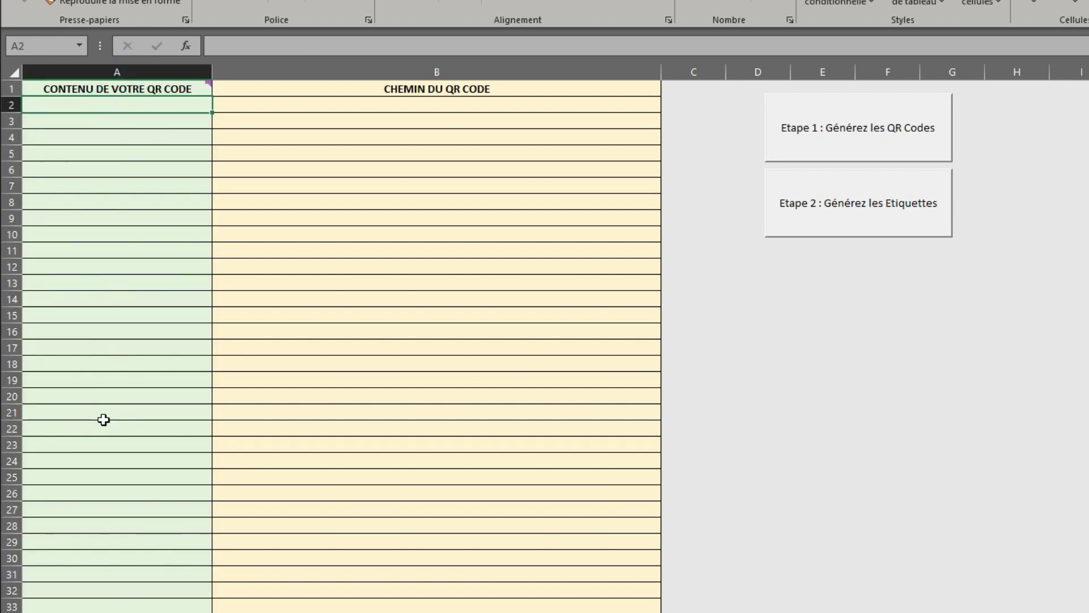
pyautogui.click(443, 106)
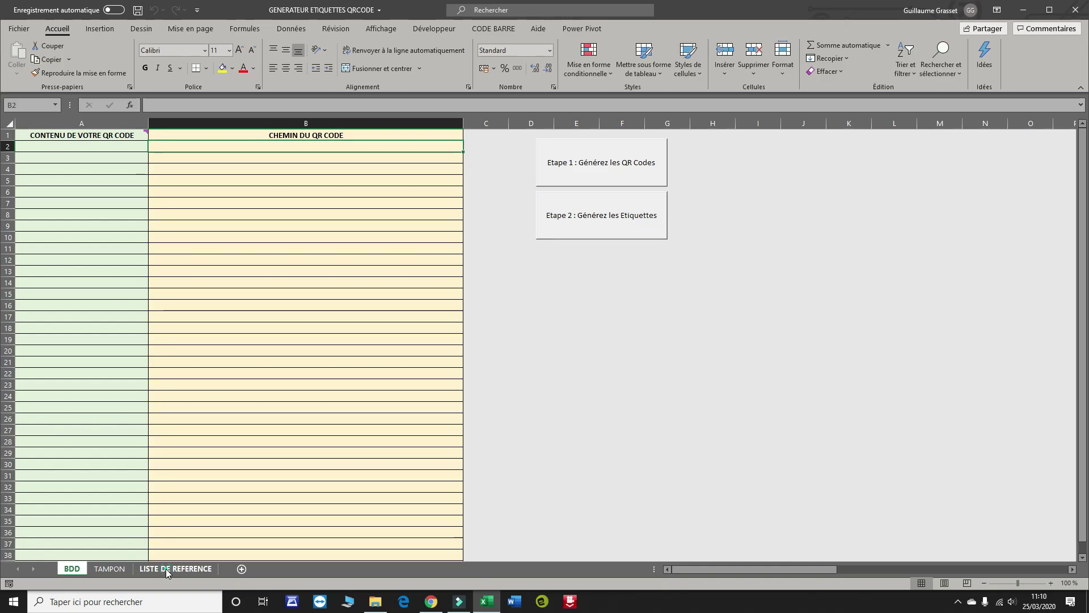
# - Select the desired QR code texts D2:D28 on LISTE DE REFERENCE, glancing at the BDD and TAMPON sheets
pyautogui.click(175, 569)
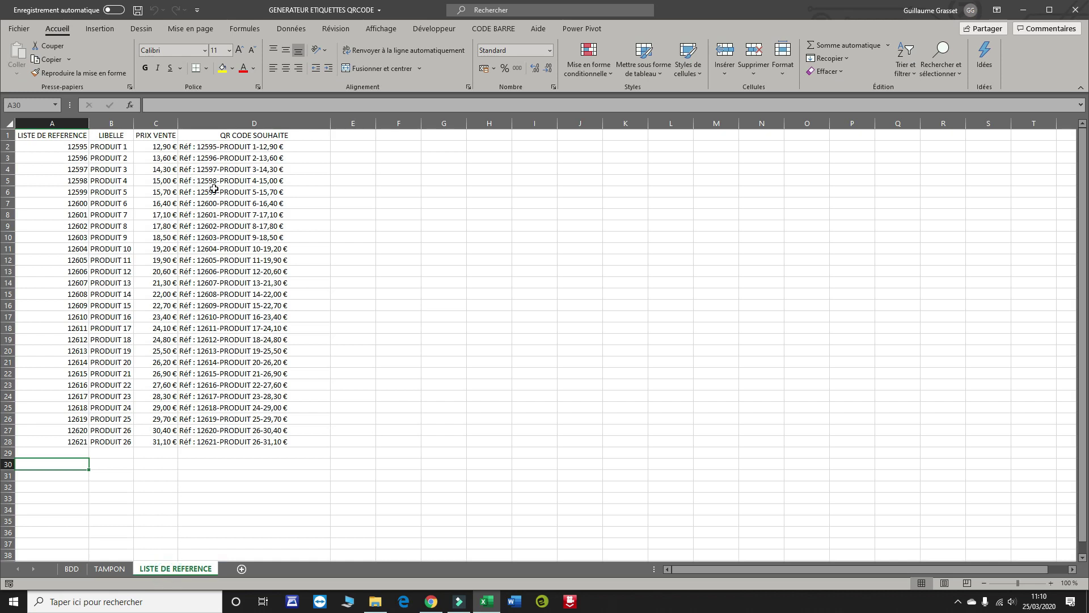
pyautogui.moveTo(261, 146); pyautogui.dragTo(263, 441)
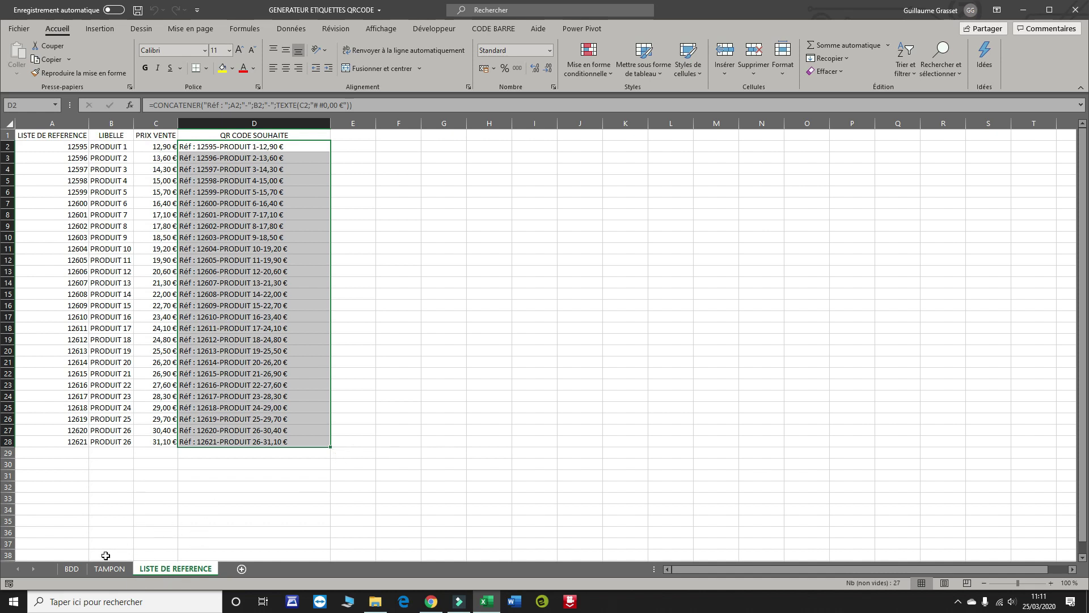
pyautogui.click(72, 568)
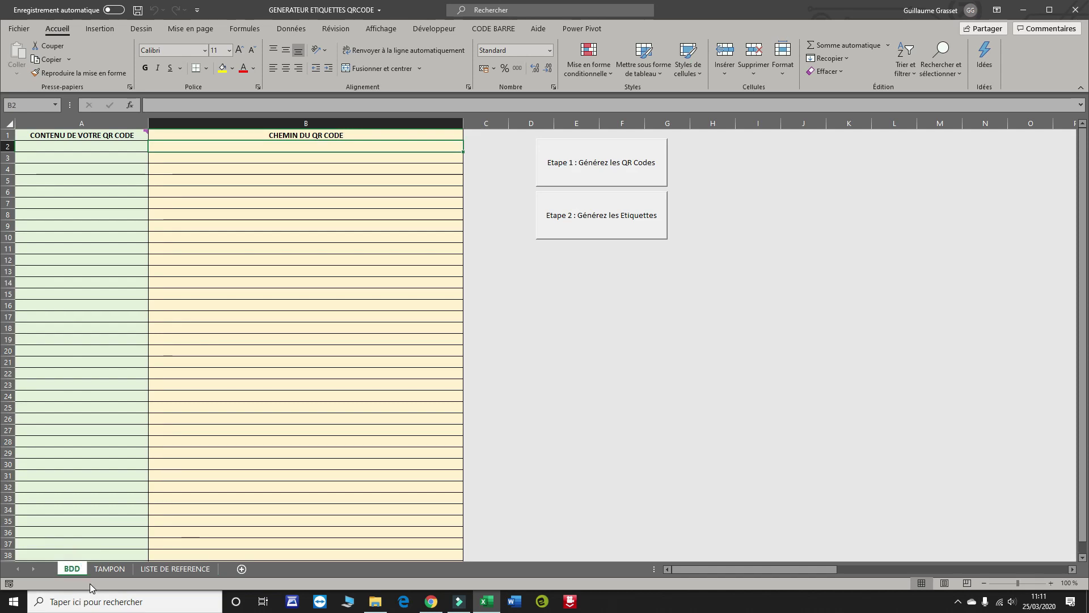
pyautogui.click(119, 572)
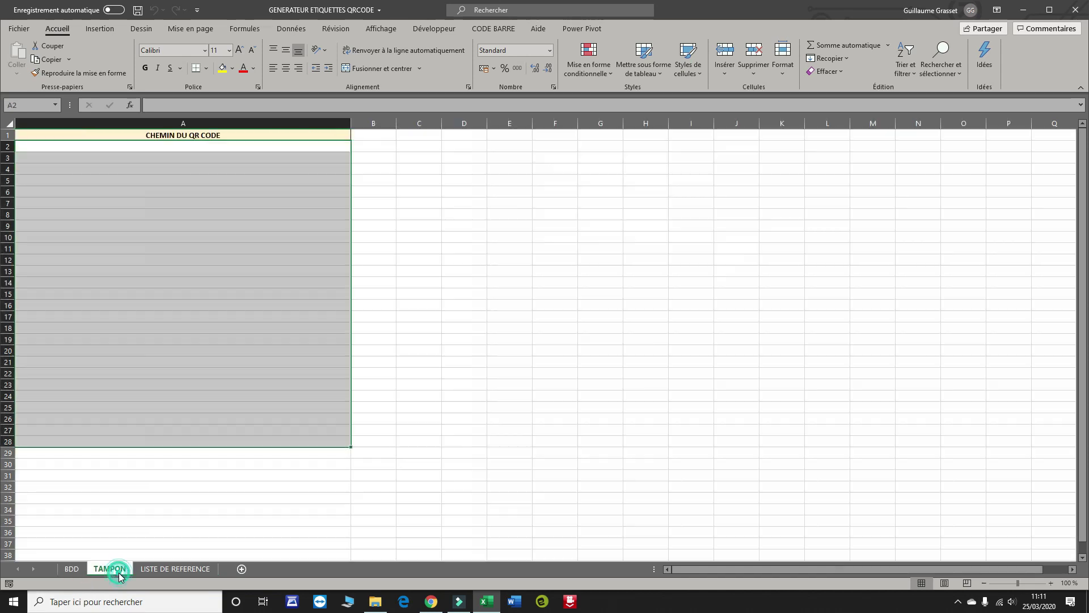
pyautogui.click(73, 572)
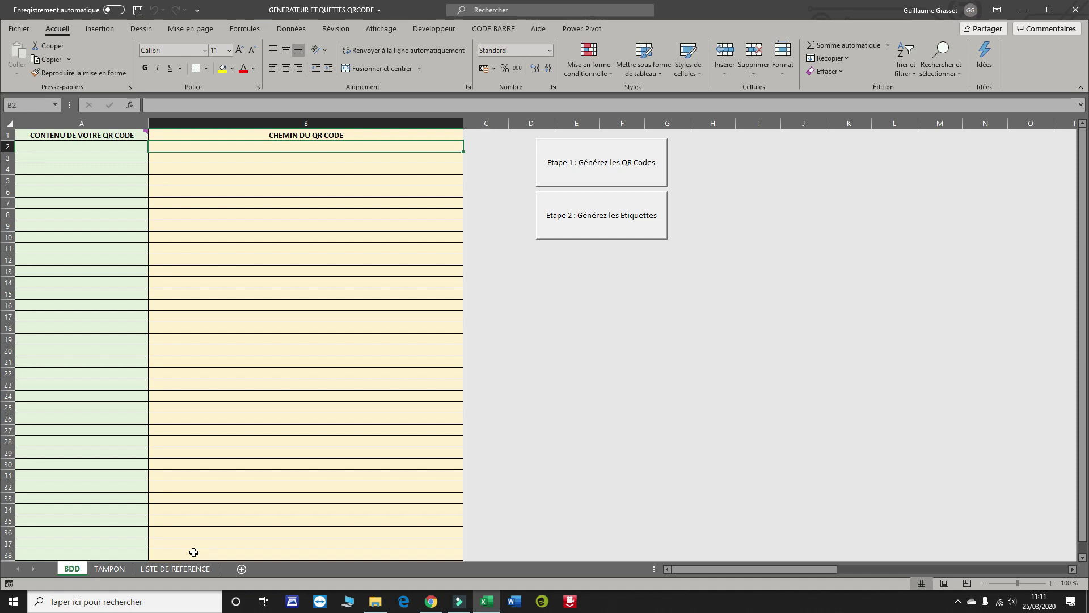
pyautogui.click(200, 568)
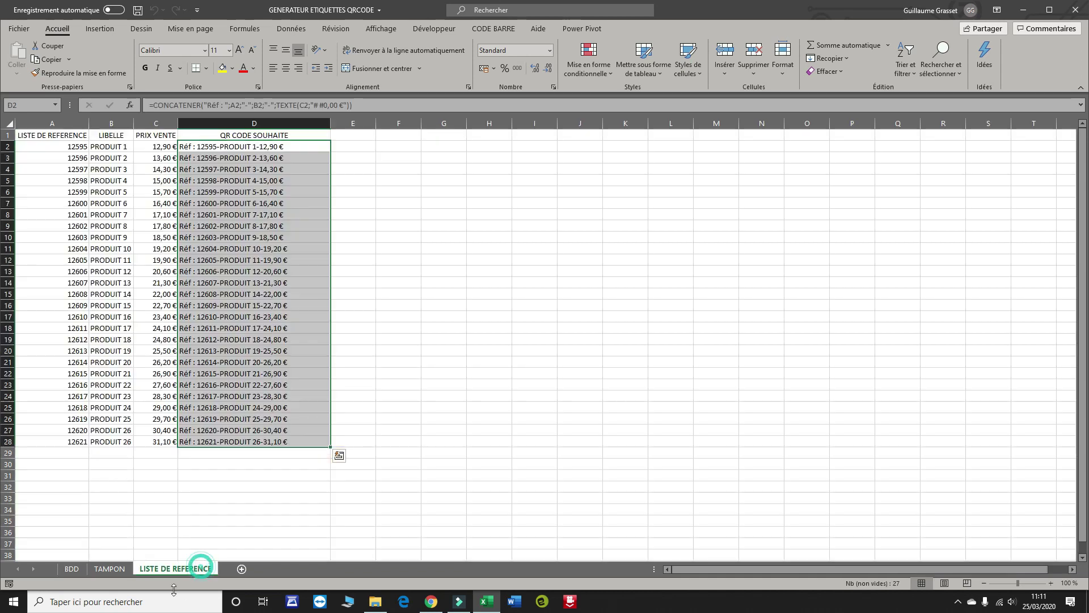
# - Copy D2:D28 and paste it as Valeurs into BDD starting at A2 via Collage spécial
pyautogui.hotkey('ctrl', 'c')
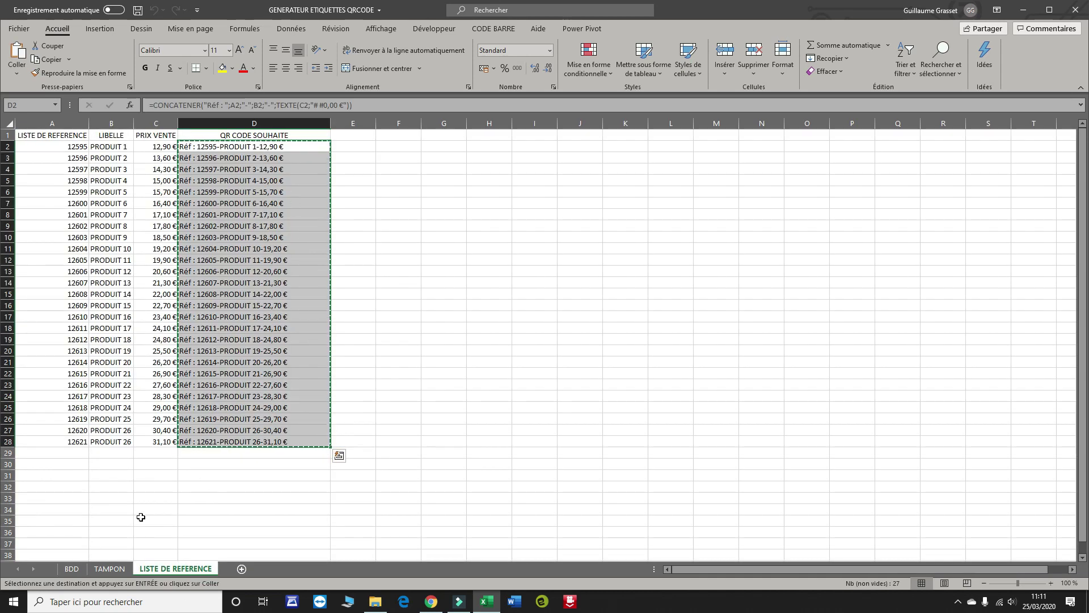
pyautogui.click(71, 568)
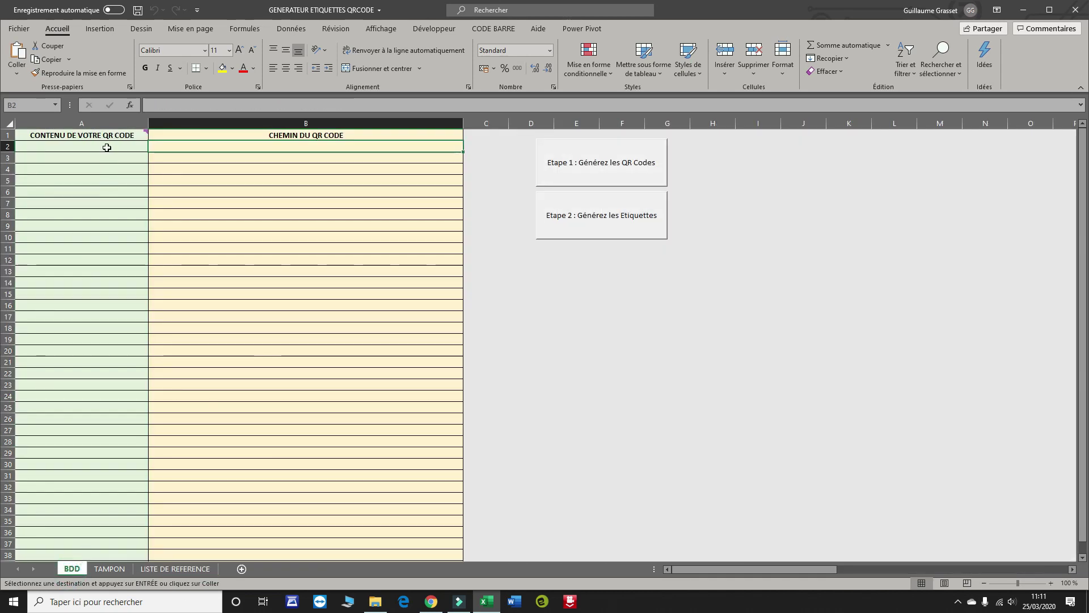
pyautogui.rightClick(107, 147)
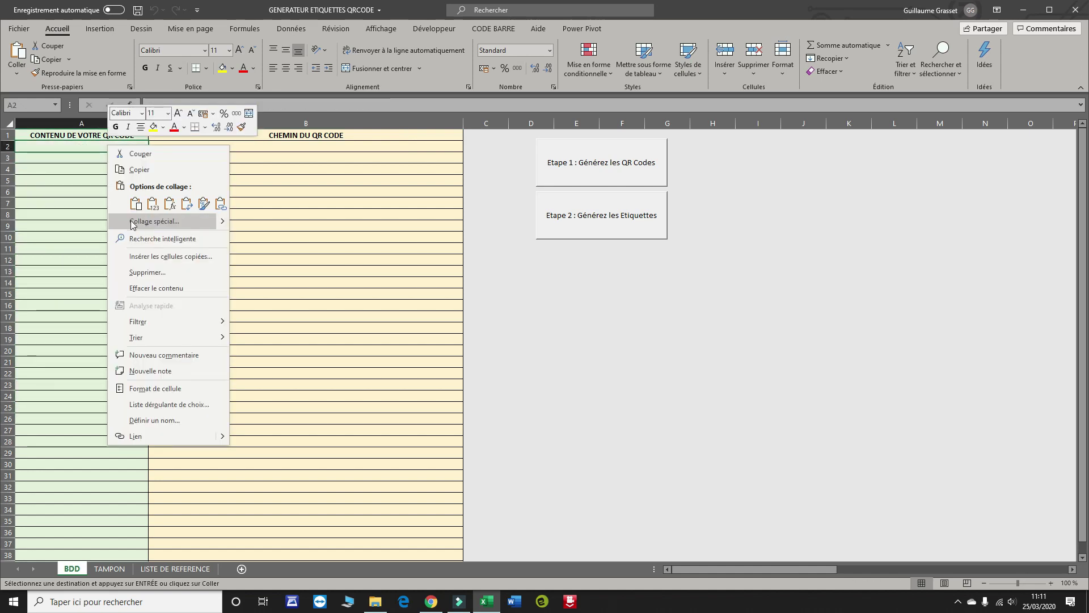
pyautogui.click(132, 221)
pyautogui.click(34, 179)
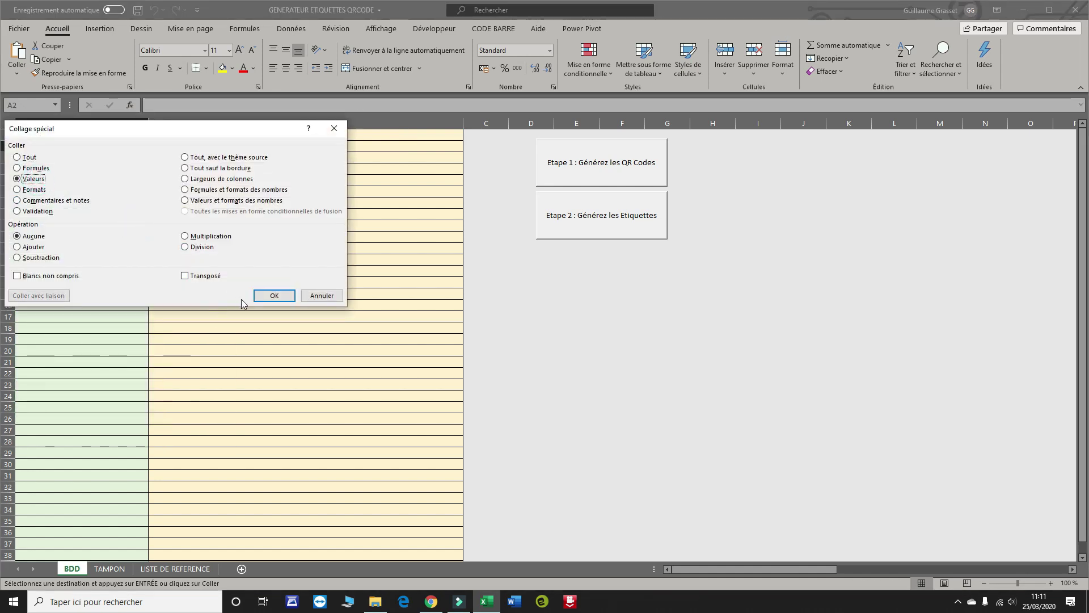
pyautogui.click(274, 299)
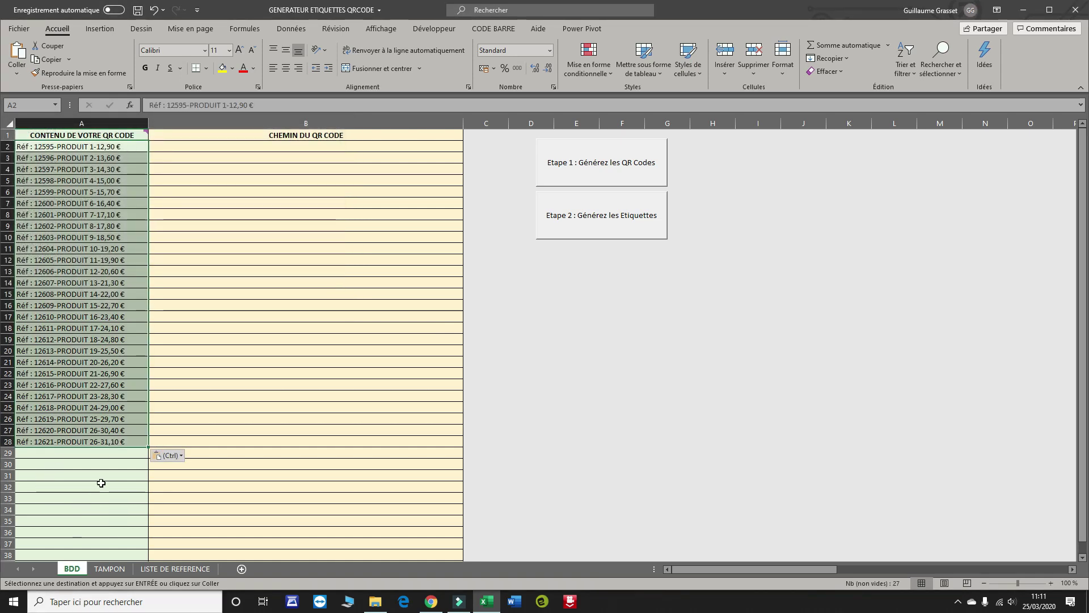
pyautogui.click(214, 148)
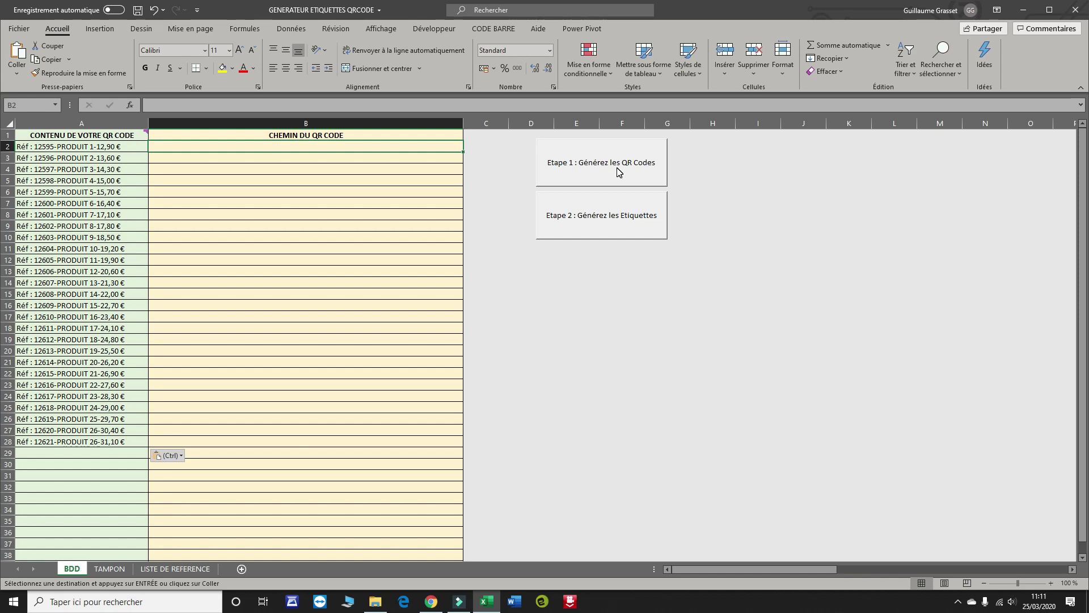
# - Run 'Etape 1 : Générez les QR Codes' to create Image1.jpg–Image27.jpg and acknowledge the completion message
pyautogui.click(619, 172)
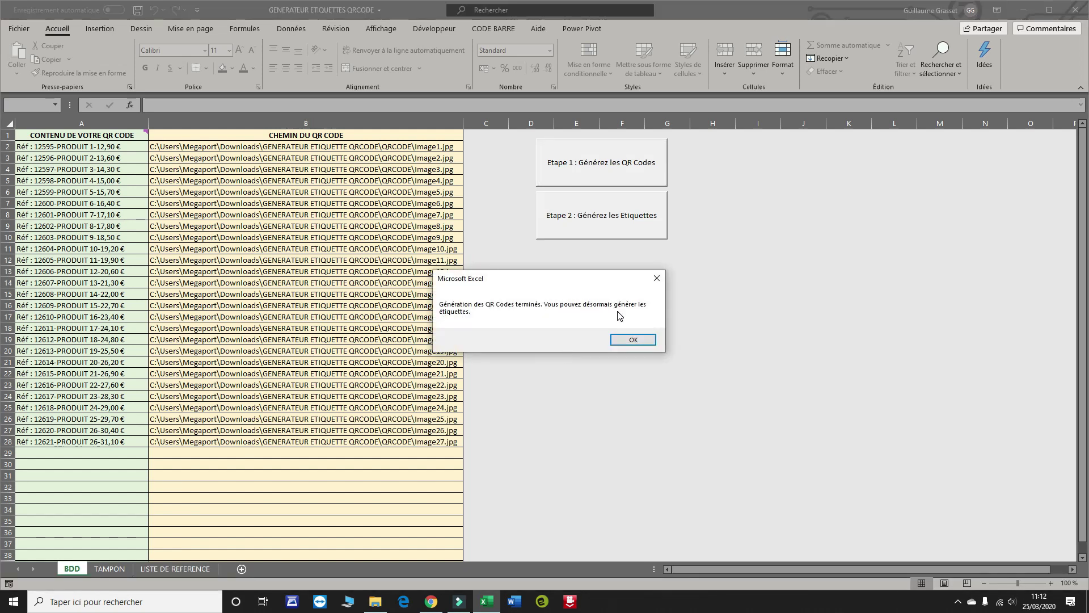
pyautogui.click(632, 340)
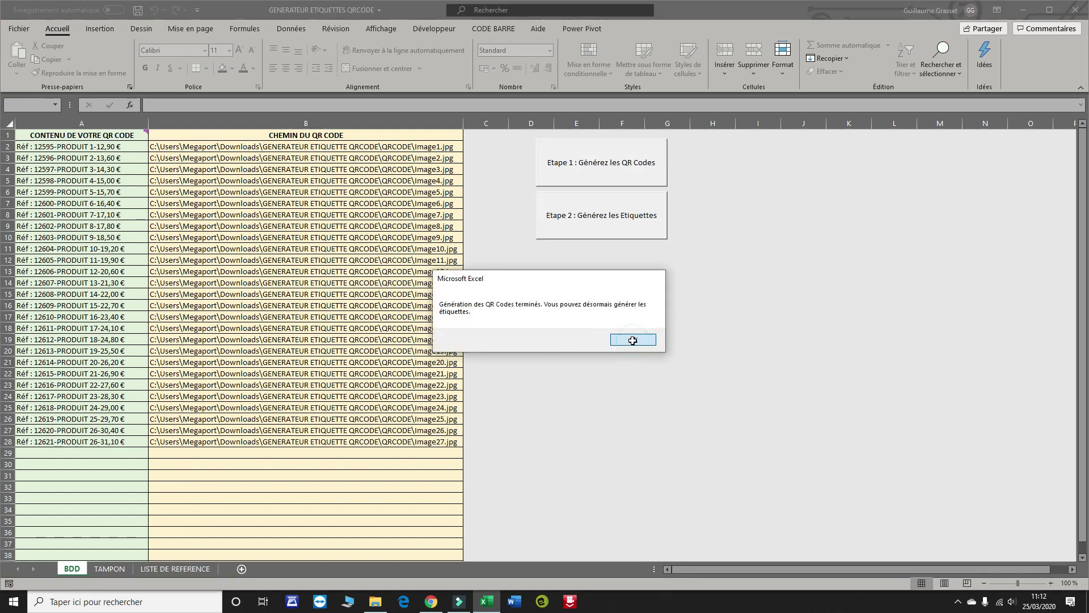
pyautogui.click(375, 601)
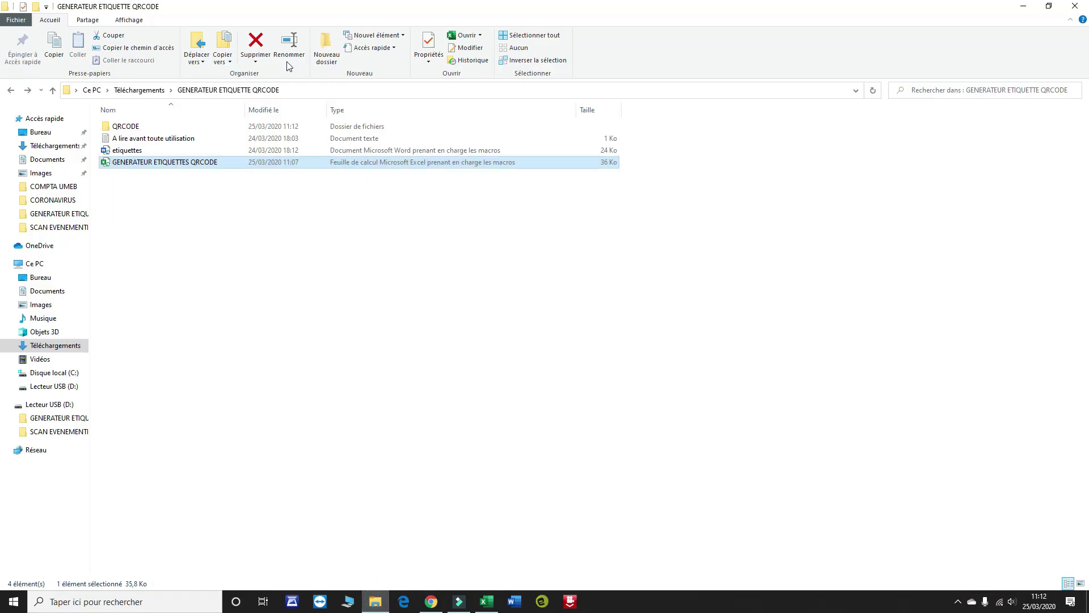
# - Open the QRCODE folder, compare its 27 images with Excel's last path in B28, then open Image1.jpg
pyautogui.click(138, 130)
pyautogui.doubleClick(138, 130)
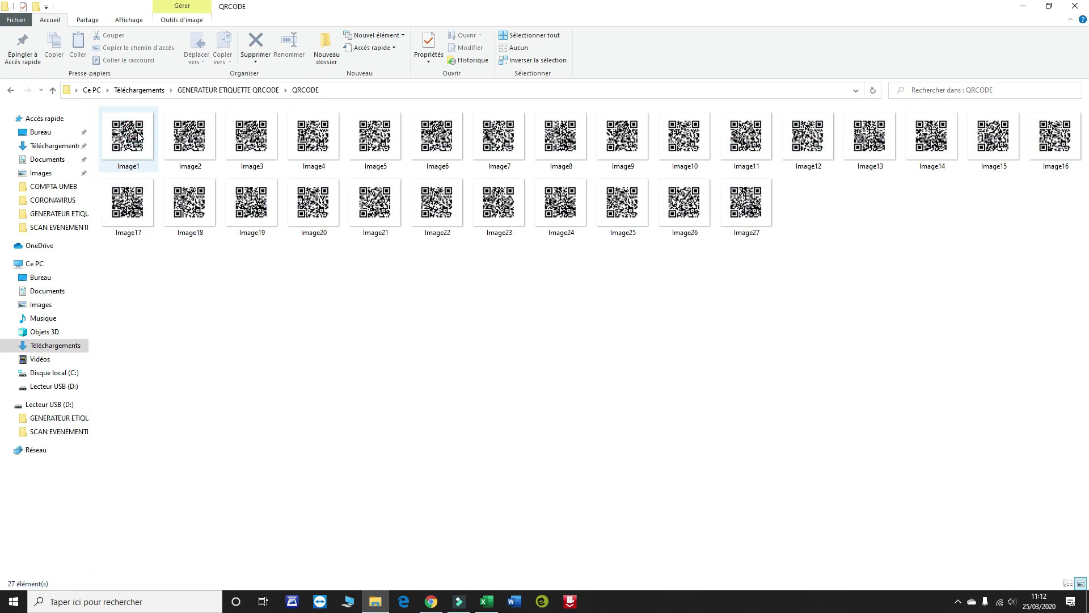
pyautogui.click(486, 601)
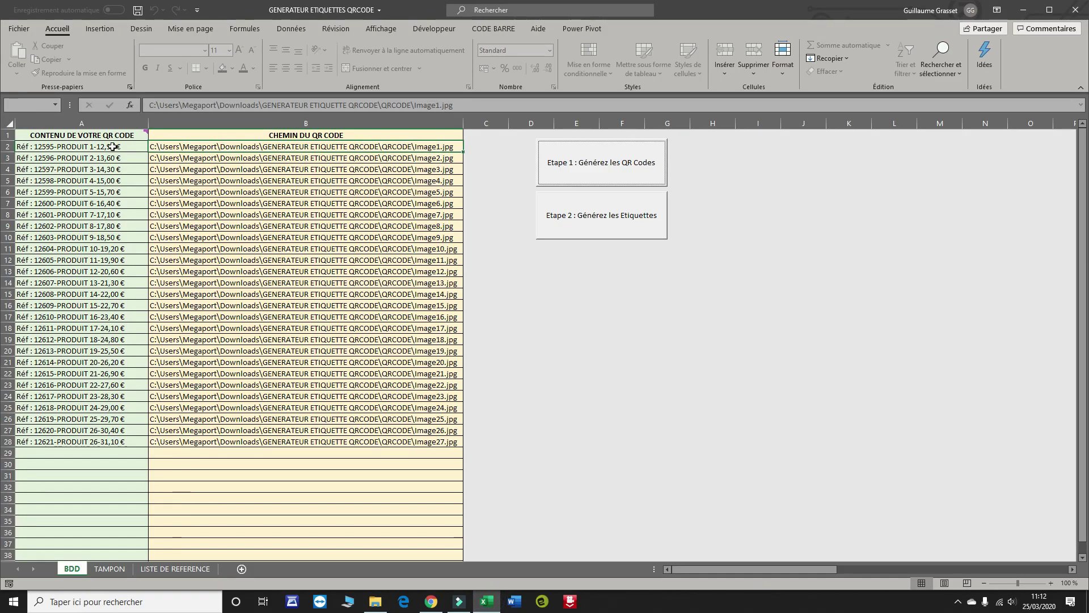
pyautogui.click(438, 440)
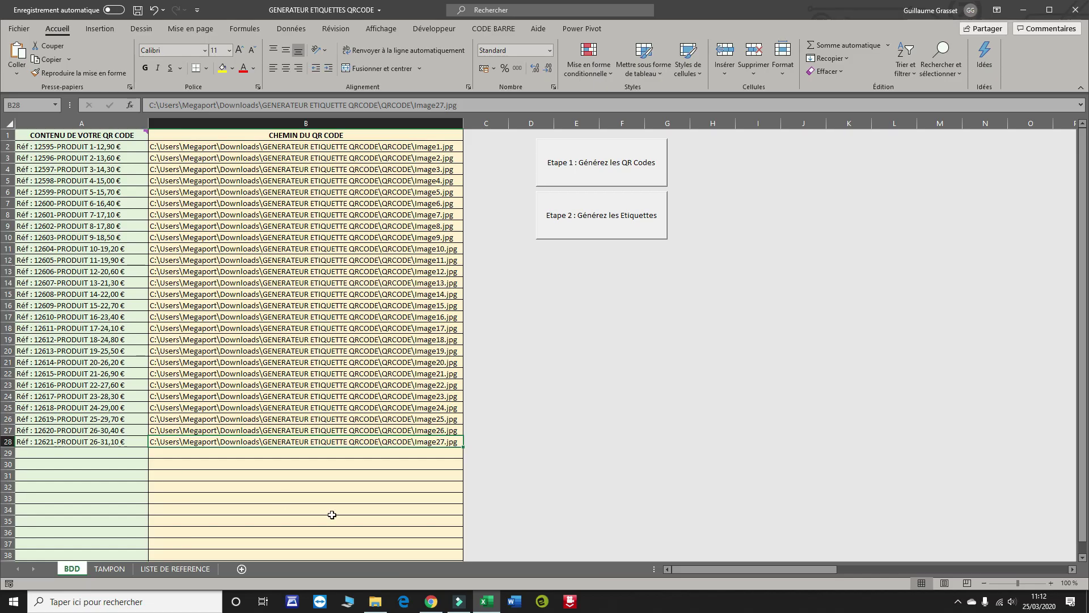
pyautogui.click(374, 604)
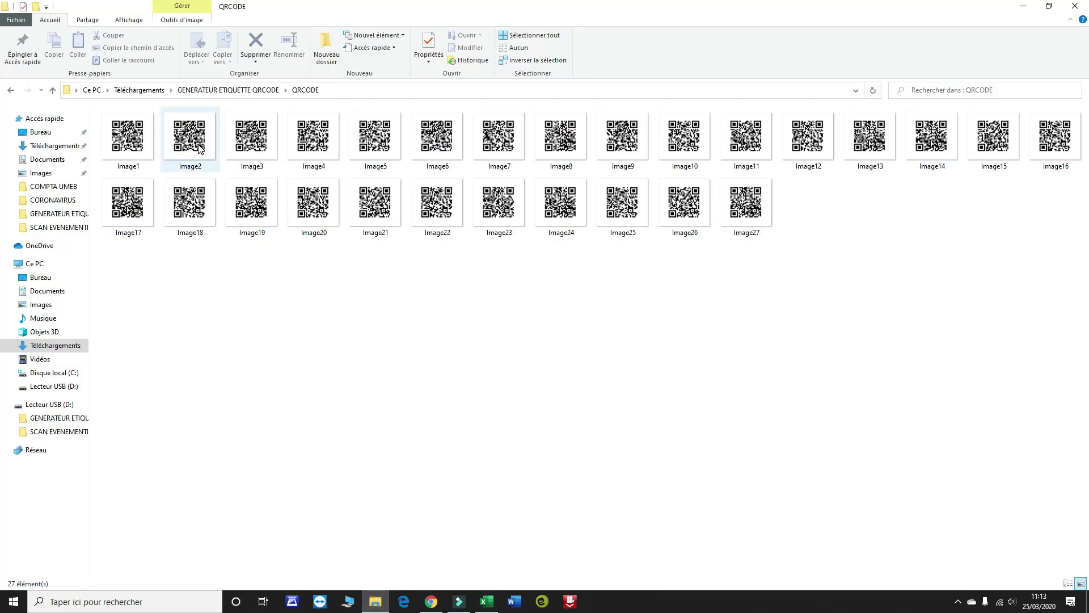
pyautogui.doubleClick(110, 135)
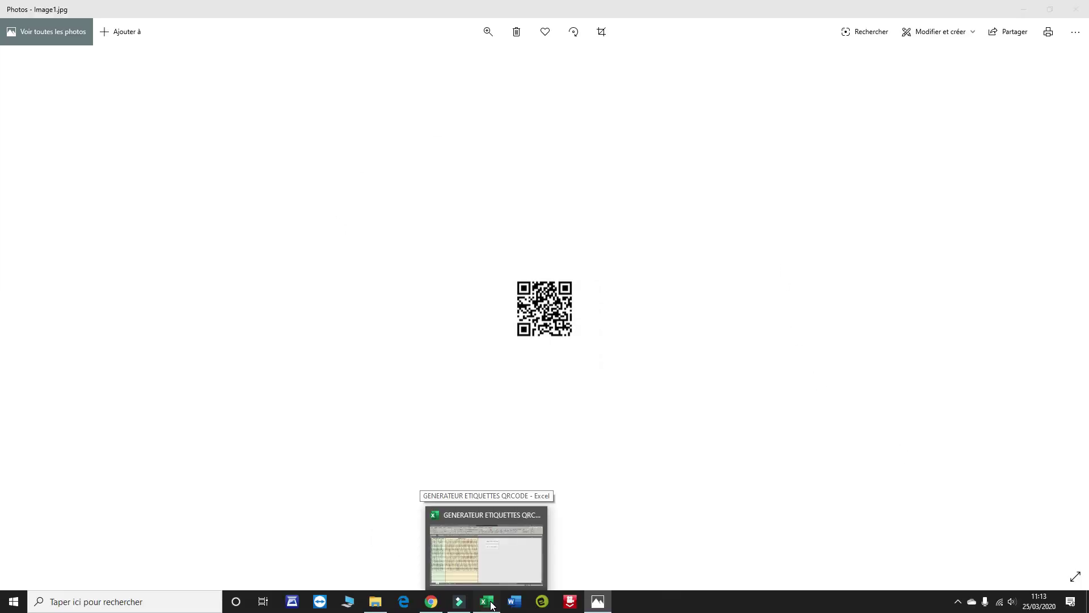
# - Close Photos and reopen a QR code image from the QRCODE folder to view it full screen
pyautogui.click(486, 602)
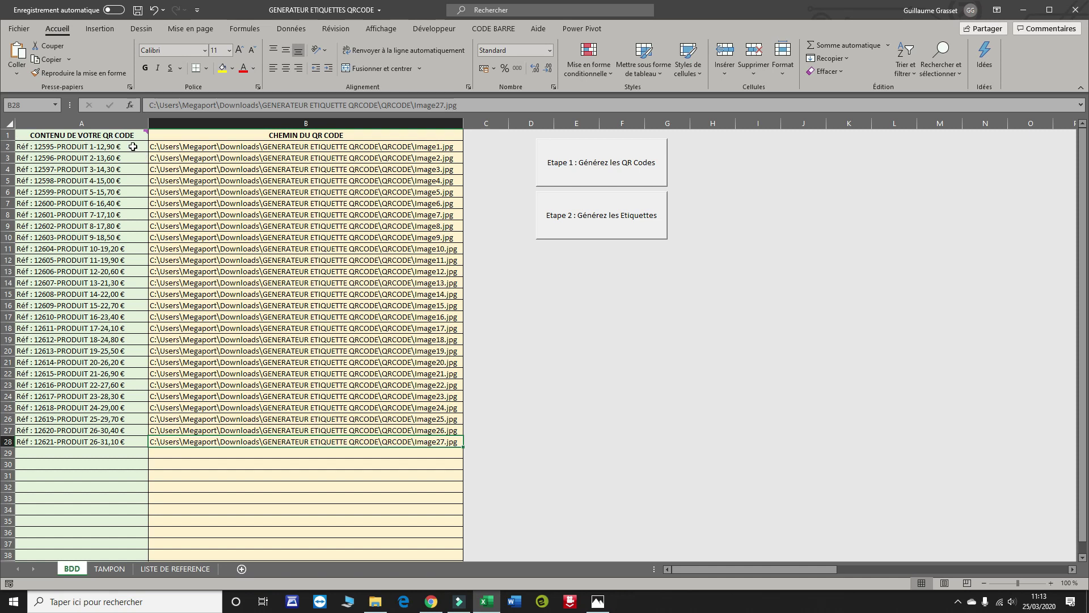
pyautogui.click(604, 602)
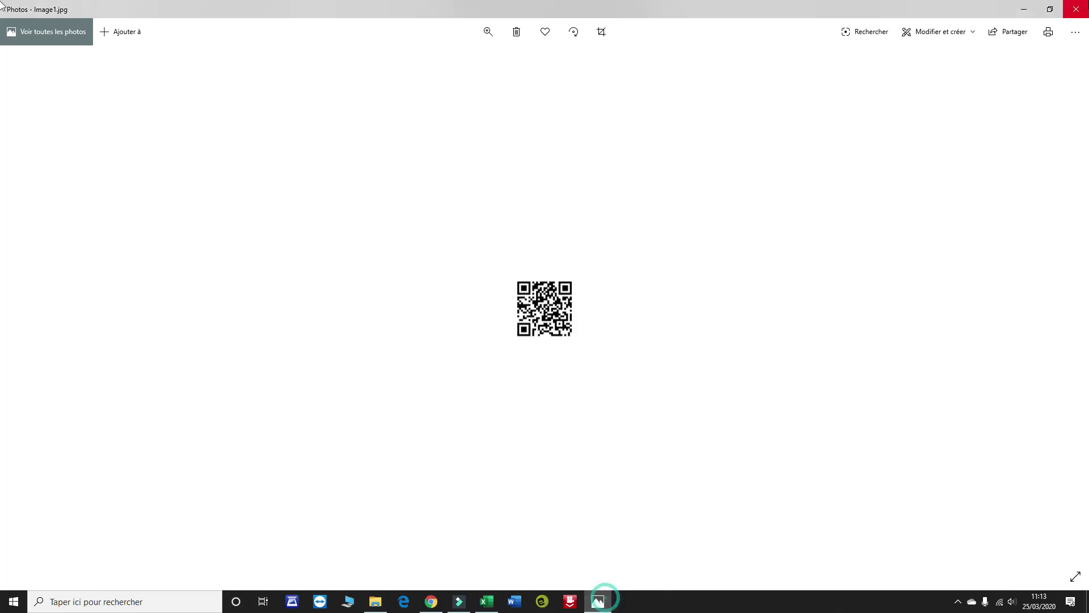
pyautogui.click(1075, 8)
pyautogui.click(376, 601)
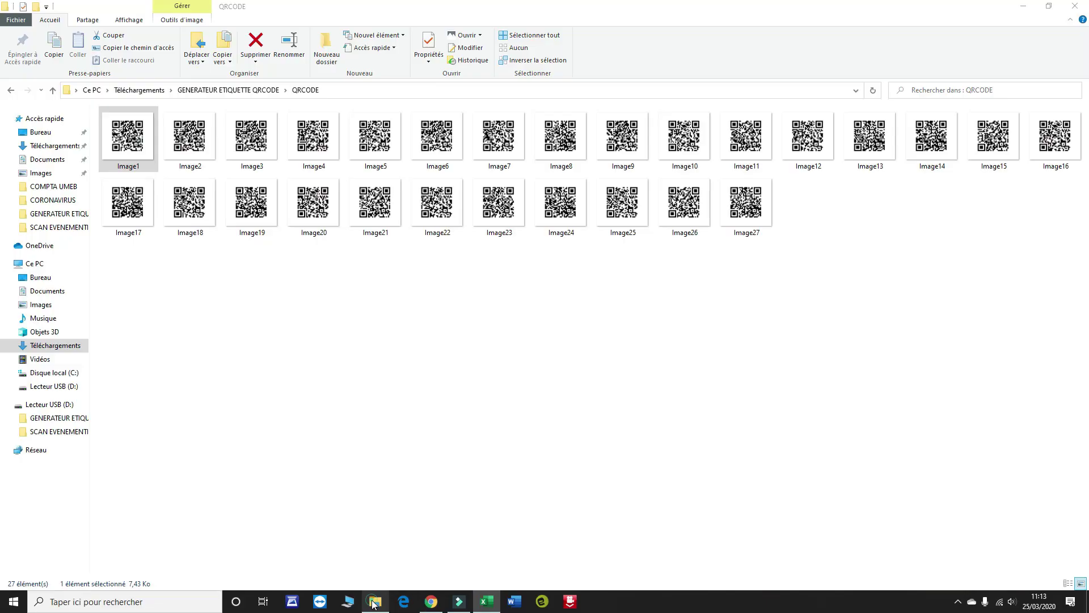
pyautogui.doubleClick(748, 204)
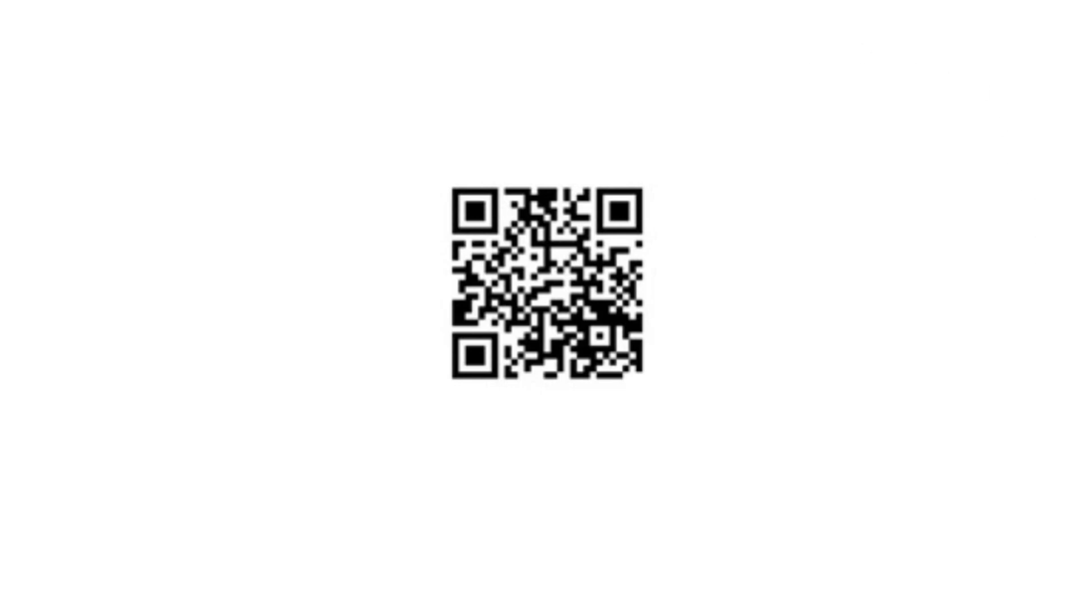
# - Close the image viewer and run 'Etape 2 : Générez les Etiquettes' in the workbook
pyautogui.click(487, 601)
pyautogui.click(71, 442)
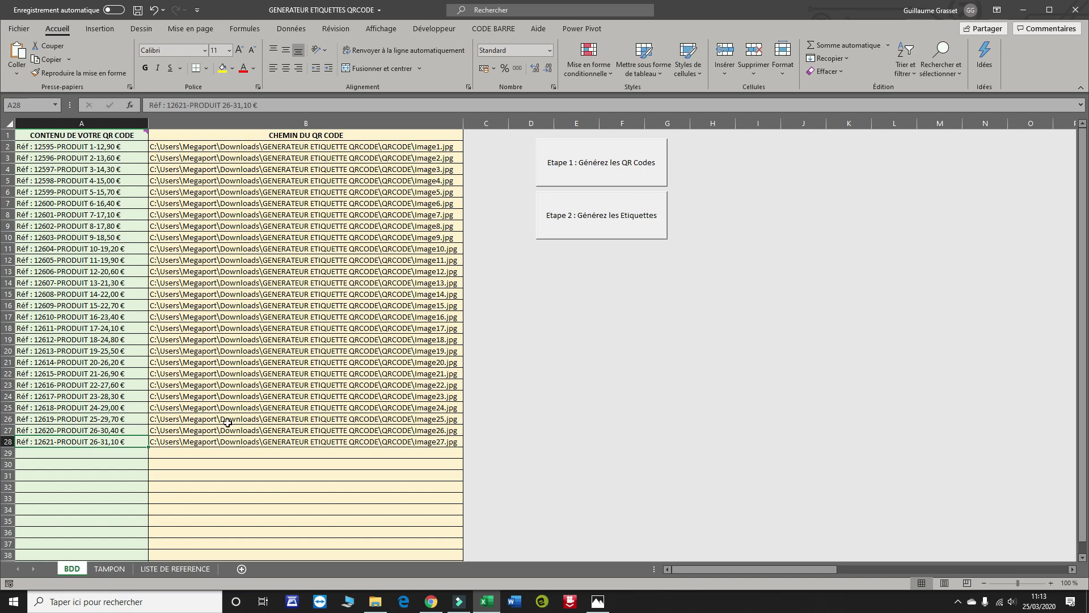
pyautogui.click(598, 601)
pyautogui.click(1075, 10)
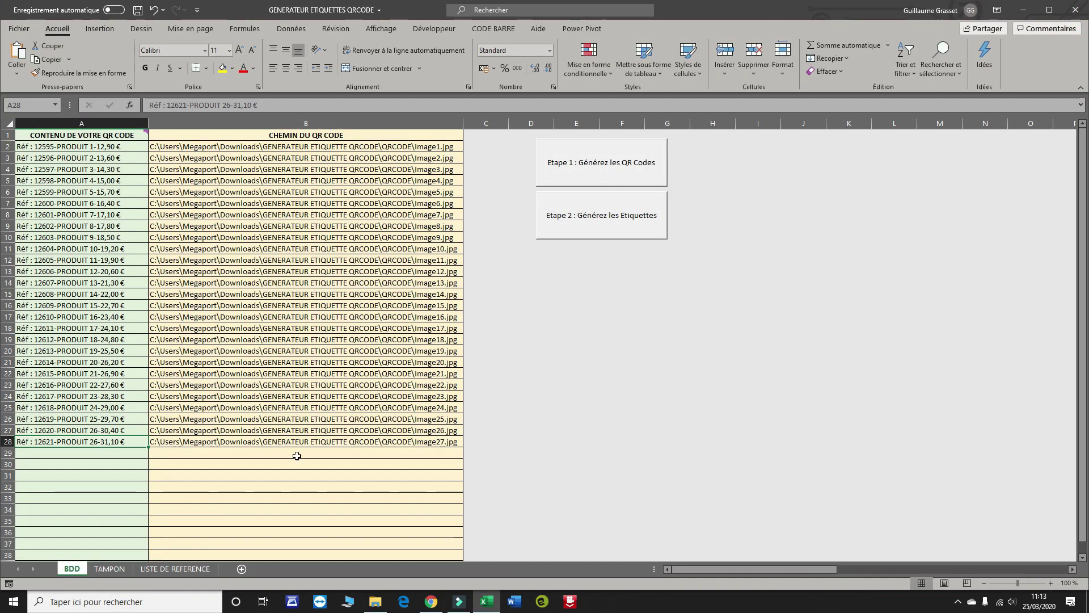
pyautogui.click(613, 219)
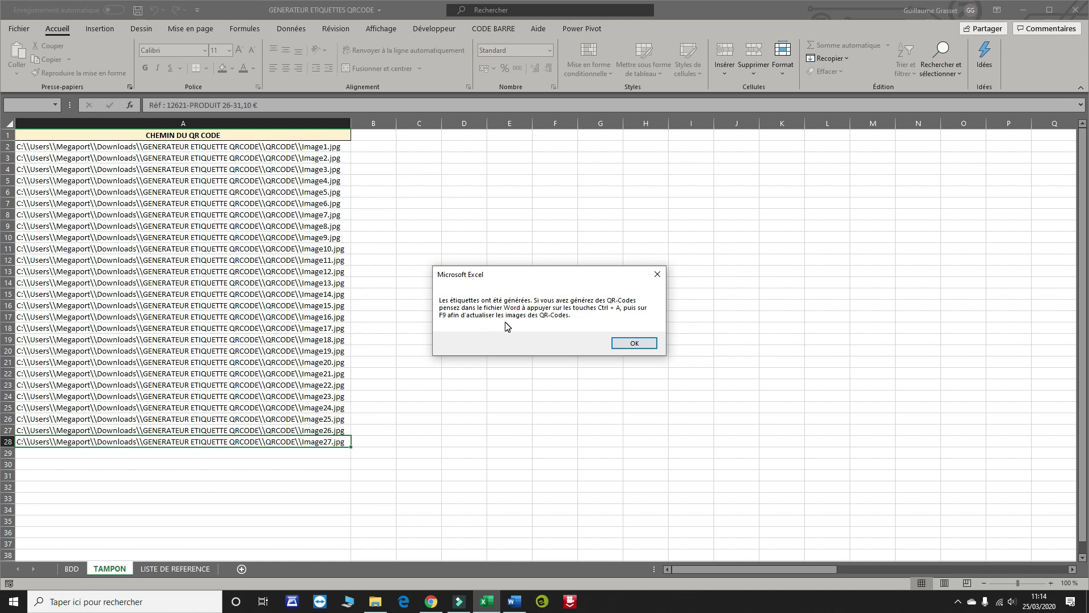
# - Dismiss the labels message, then update all fields in Lettres types1 with Ctrl+A and F9
pyautogui.click(645, 345)
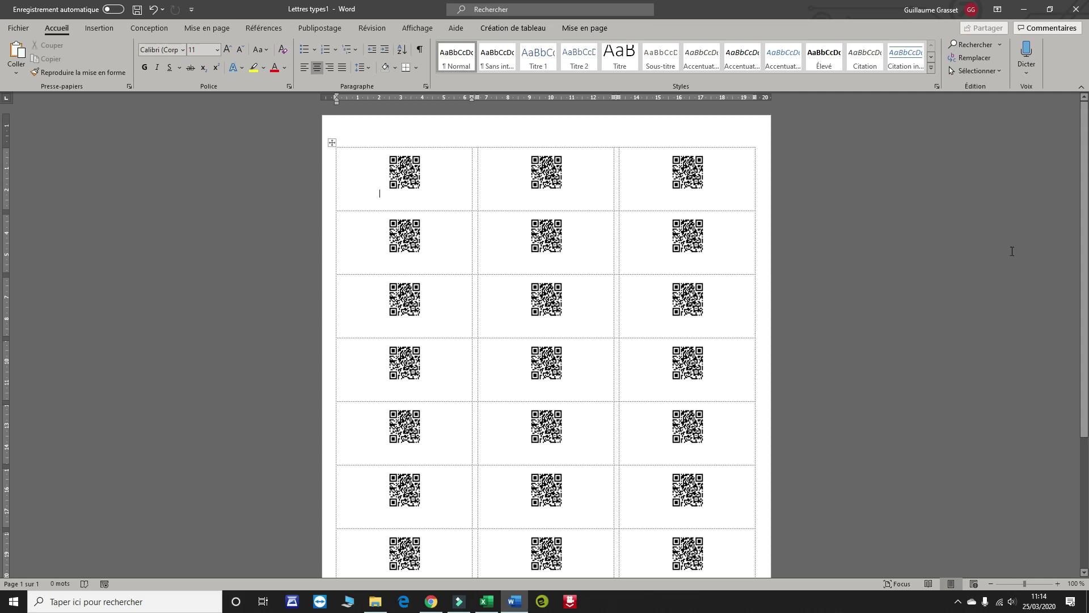
pyautogui.hotkey('ctrl', 'a')
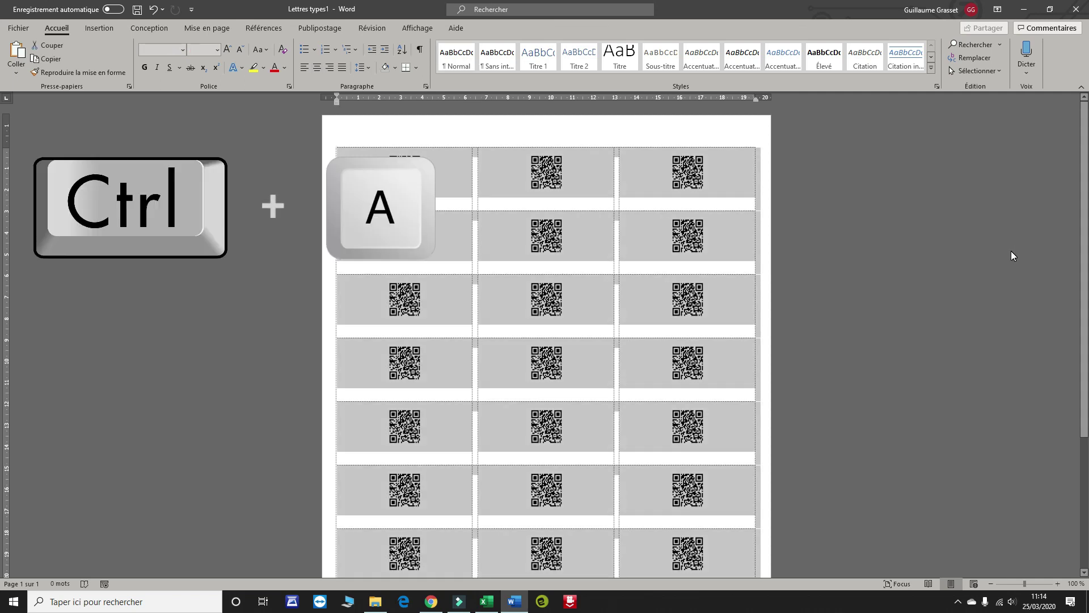
pyautogui.press('F9')
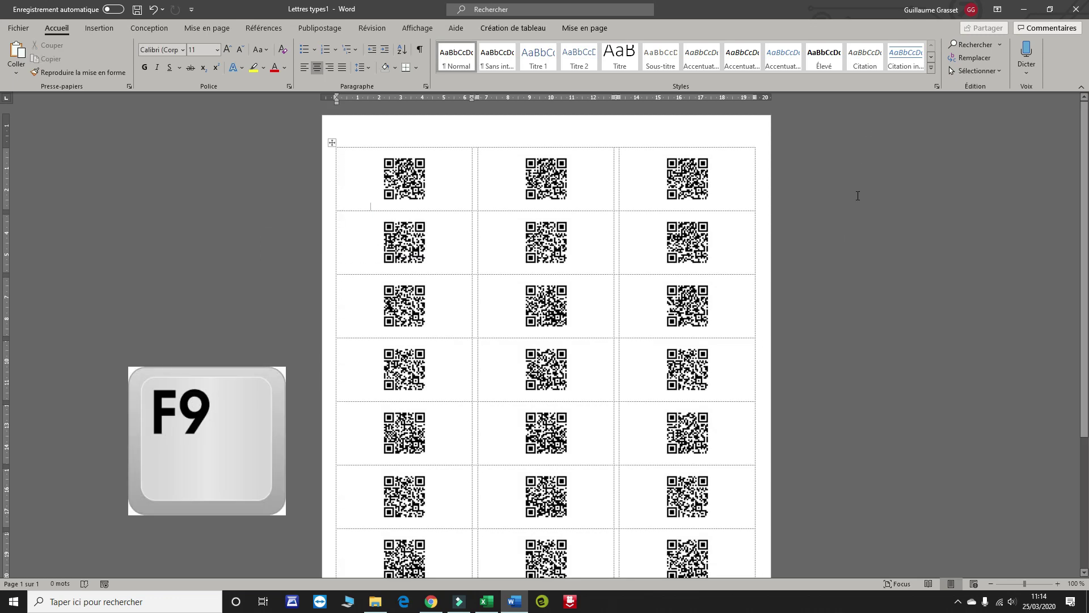
pyautogui.scroll(-5, 857, 196)
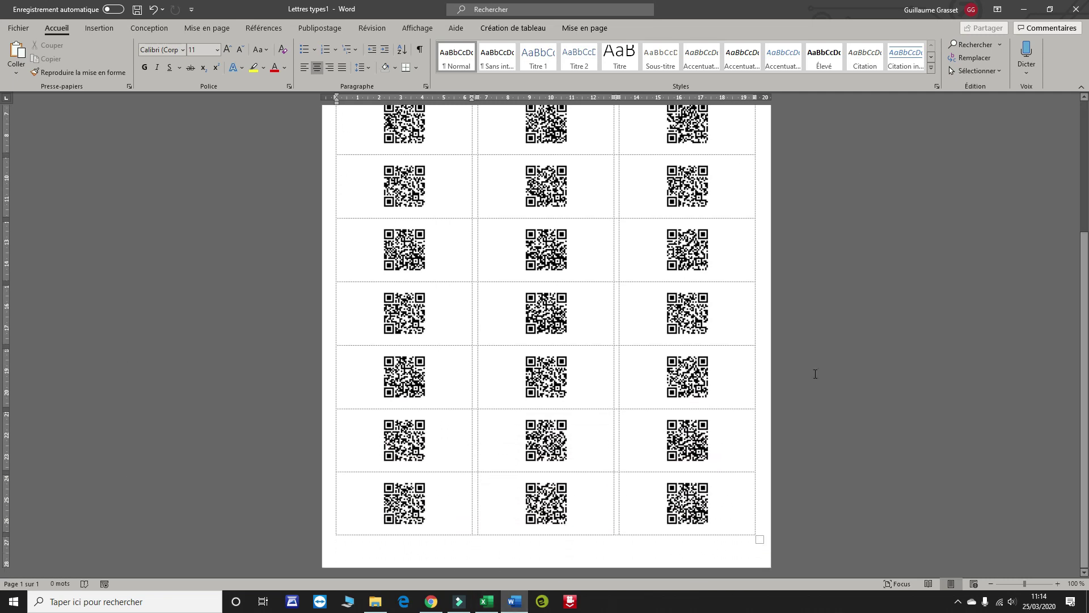
pyautogui.scroll(3, 761, 395)
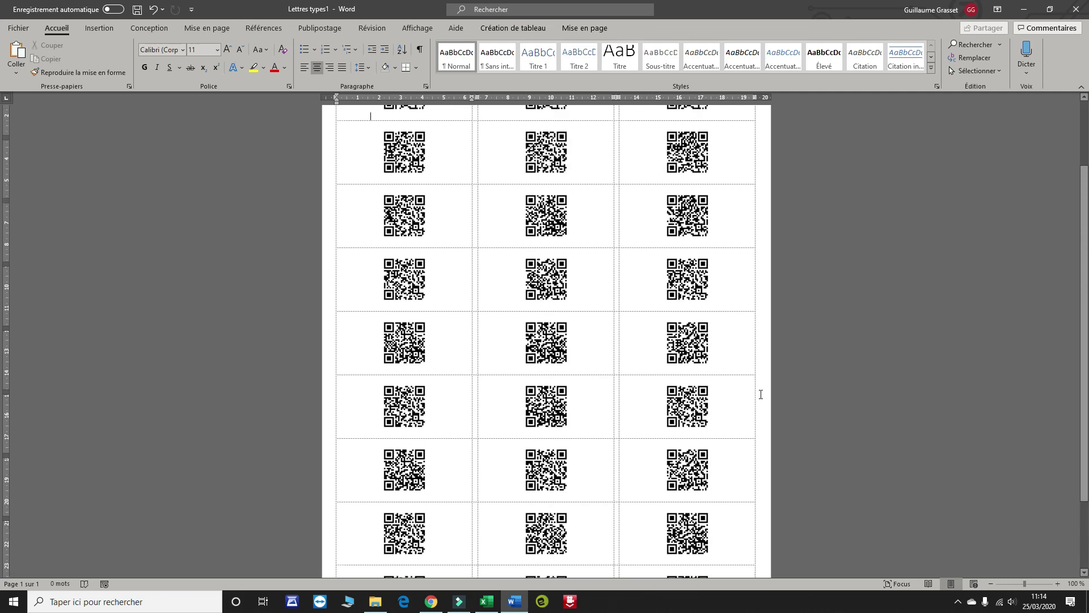
pyautogui.scroll(3, 760, 394)
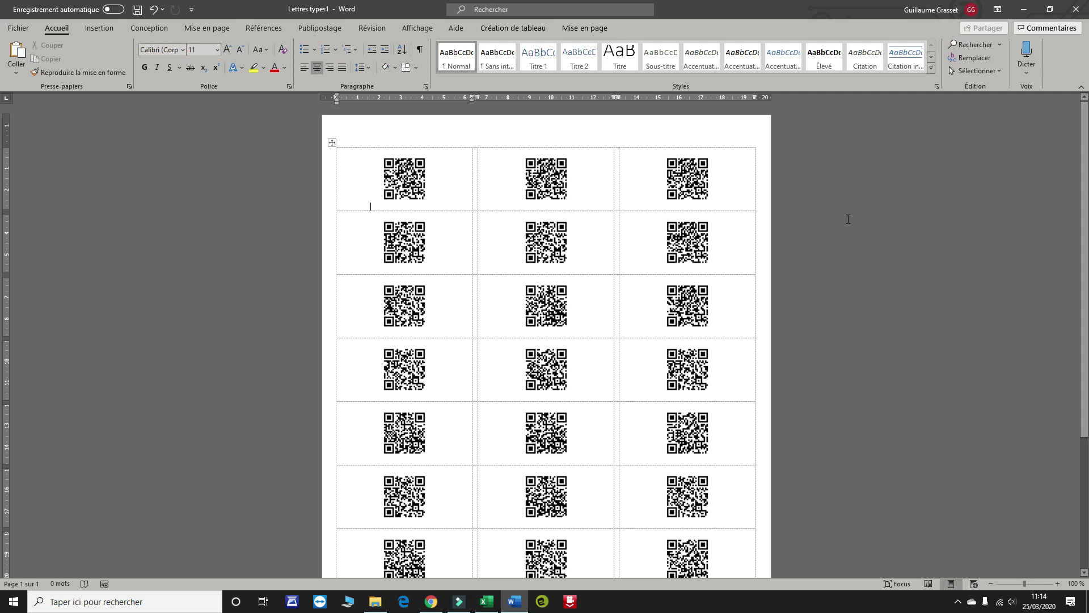
# - Zoom the label sheet to 140% and inspect the QR codes in the second-row labels
pyautogui.click(1058, 584)
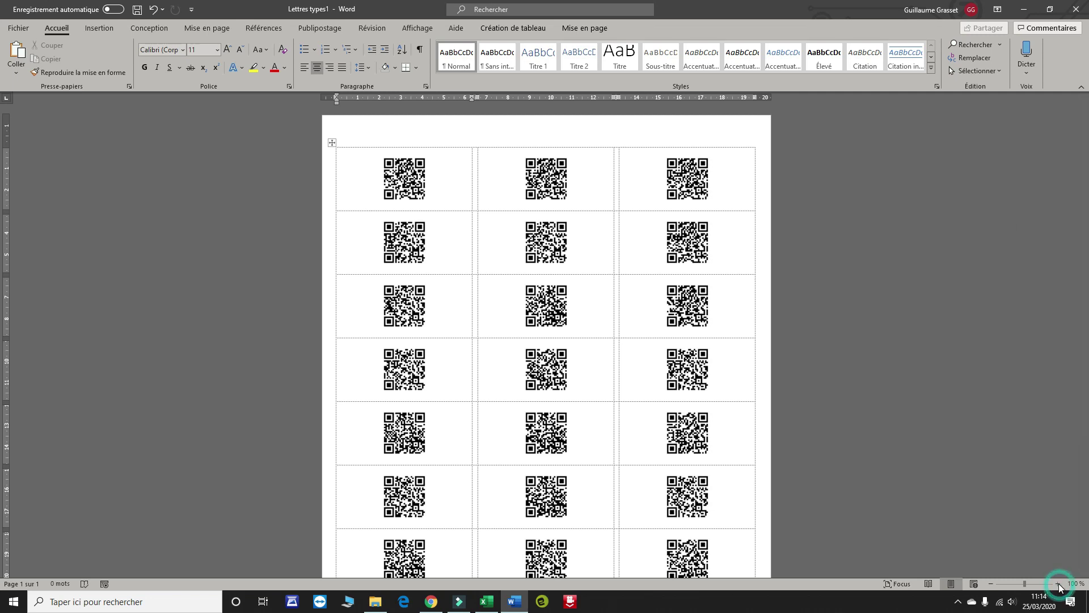
pyautogui.click(945, 273)
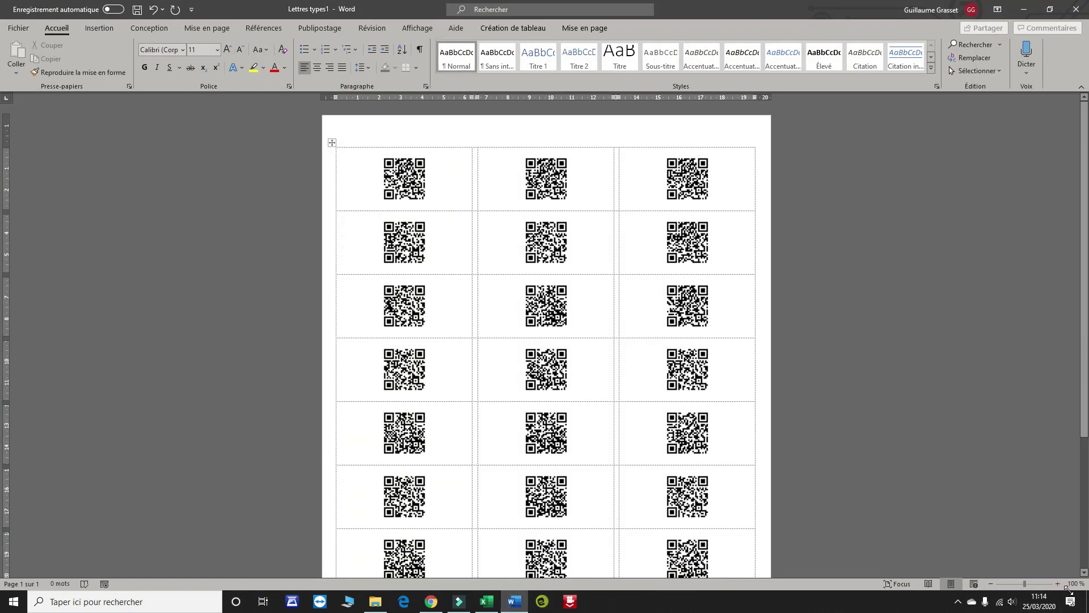
pyautogui.click(1059, 584)
pyautogui.click(1058, 584)
pyautogui.click(1059, 584)
pyautogui.click(1058, 585)
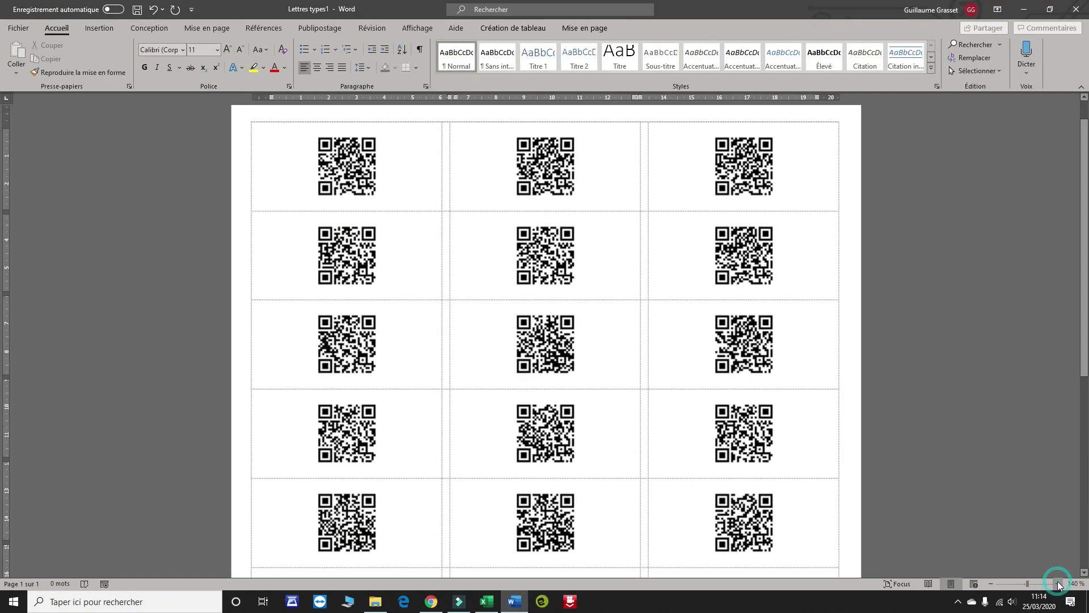
pyautogui.scroll(2, 1020, 408)
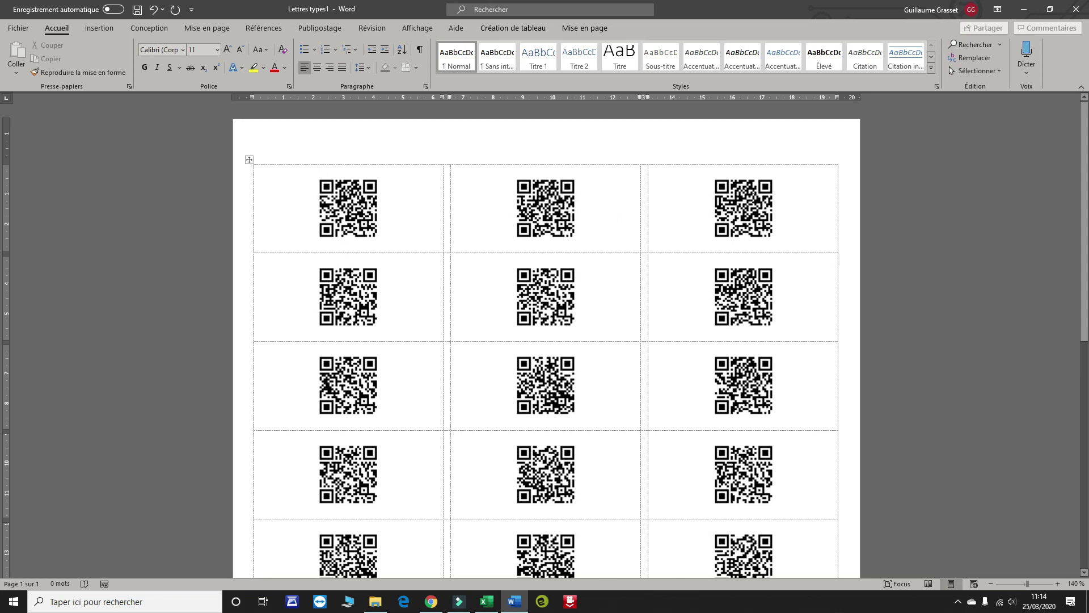
pyautogui.click(804, 199)
pyautogui.click(406, 294)
pyautogui.click(612, 300)
pyautogui.click(786, 287)
pyautogui.click(893, 363)
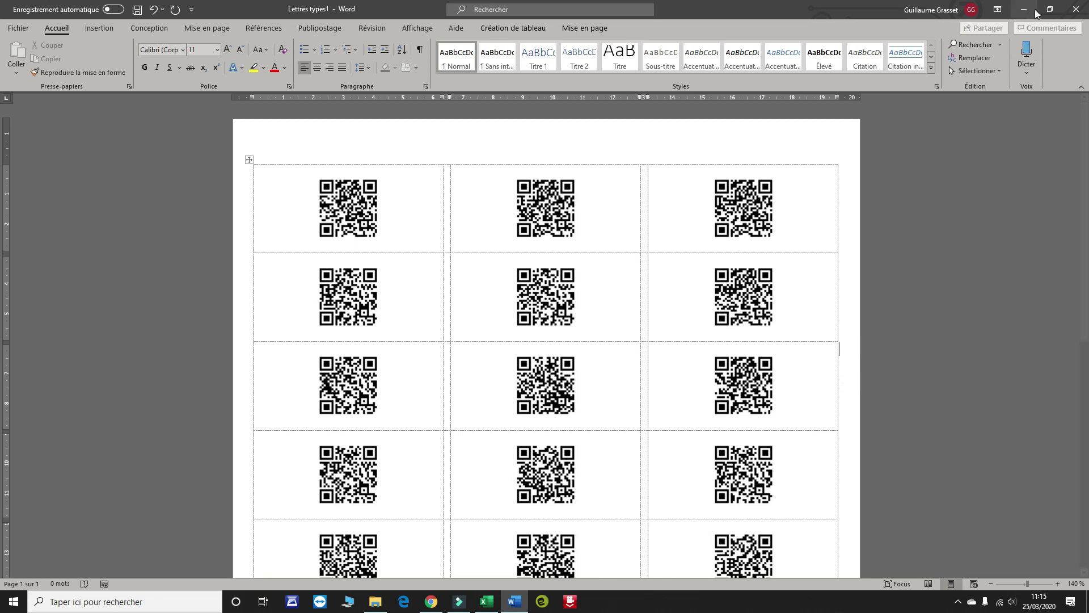
# - Close Lettres types1 with 'Ne pas enregistrer', returning to the QRCODE image folder
pyautogui.click(1072, 14)
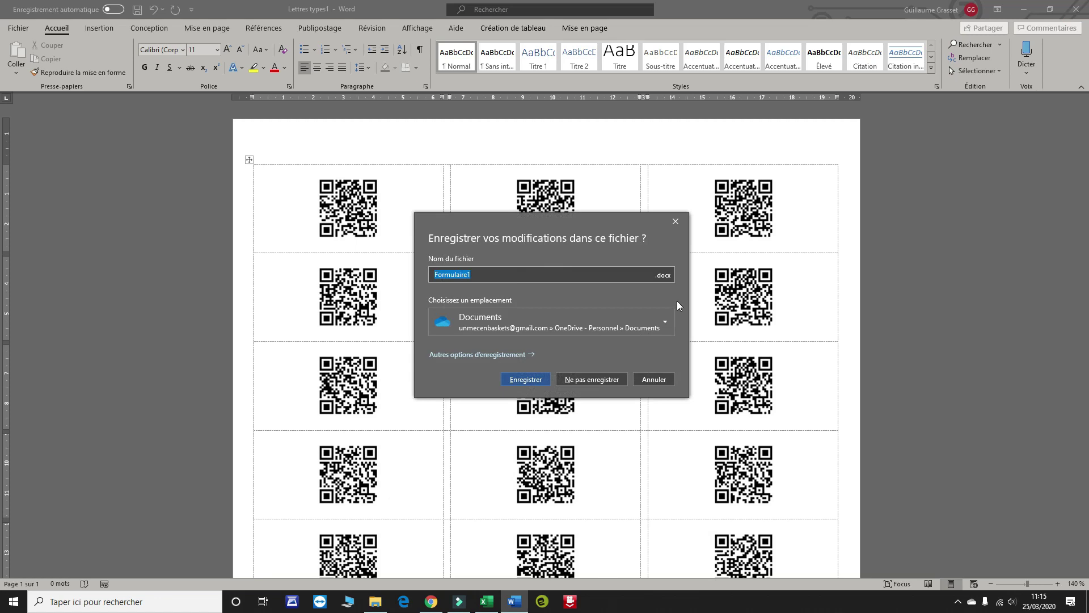
pyautogui.click(597, 379)
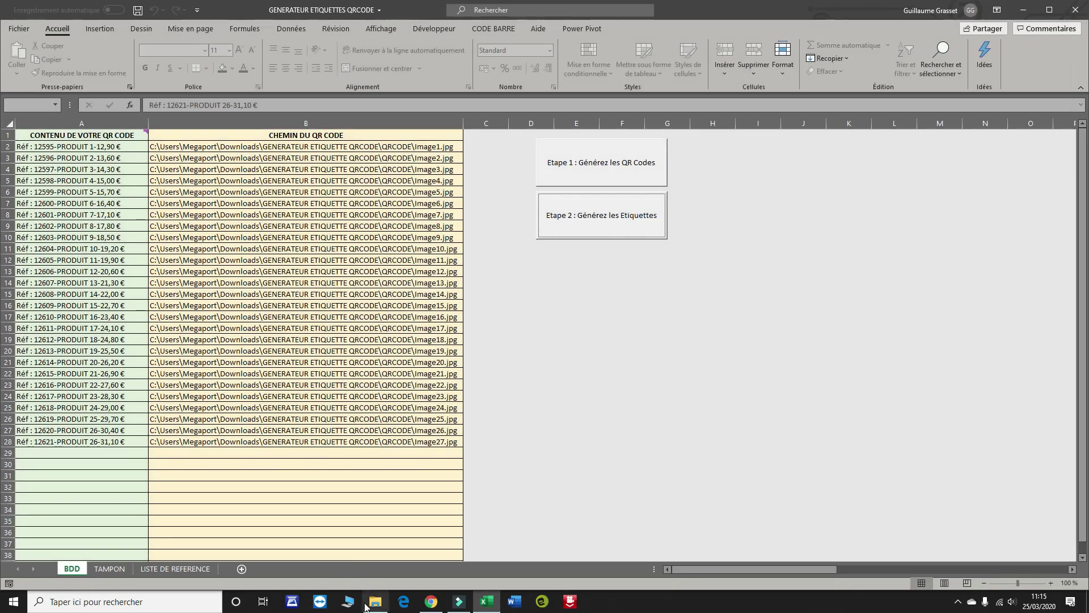
pyautogui.click(375, 601)
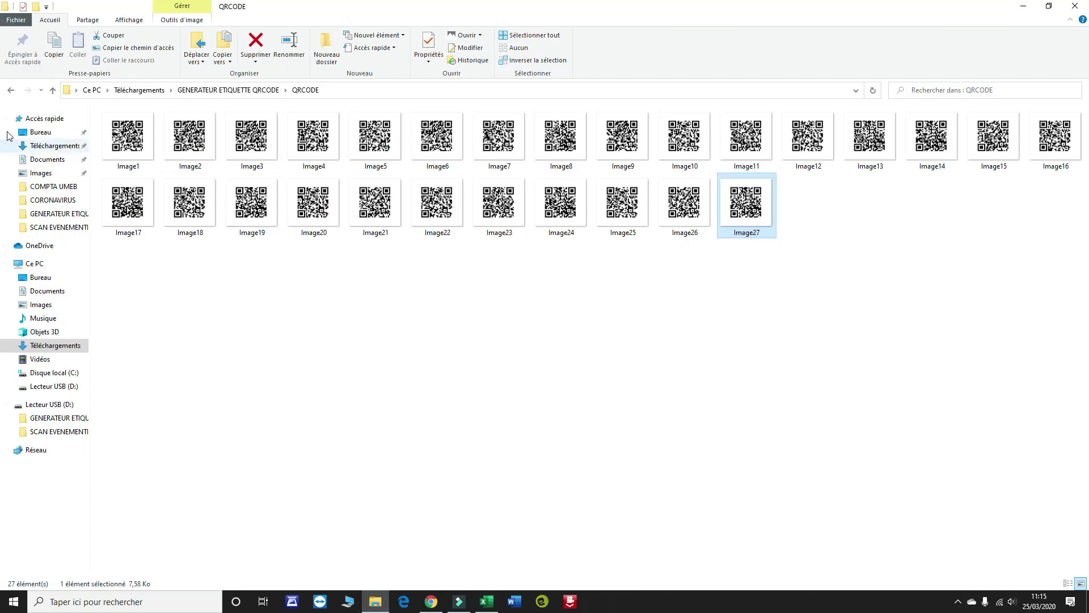
# - Empty cells A2:B28 on the BDD sheet and open the QRCODE image folder
pyautogui.click(11, 90)
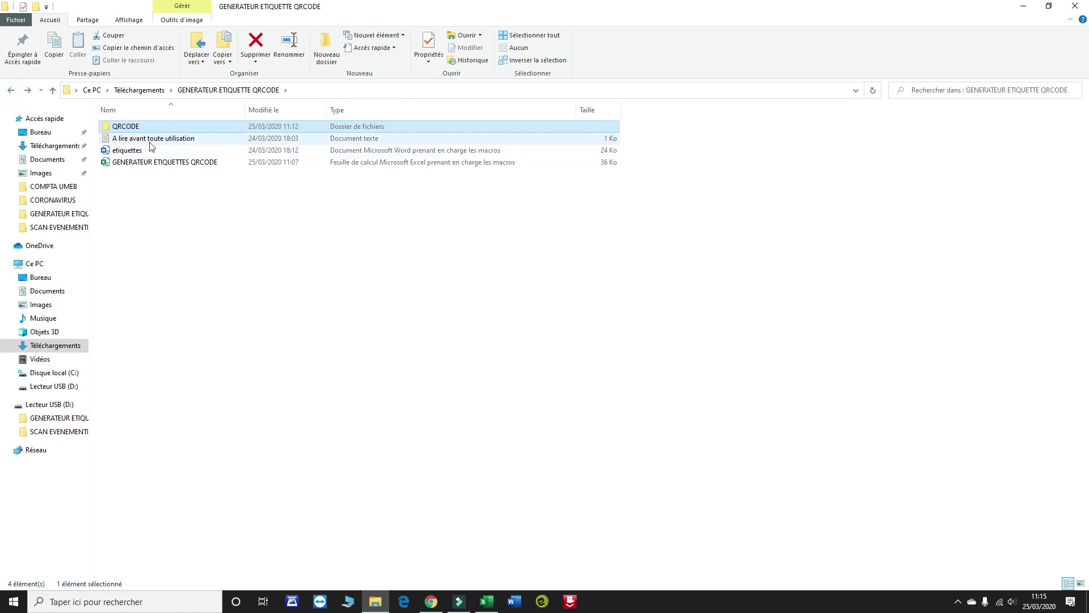
pyautogui.moveTo(485, 601)
pyautogui.click(489, 603)
pyautogui.moveTo(82, 146); pyautogui.dragTo(342, 442)
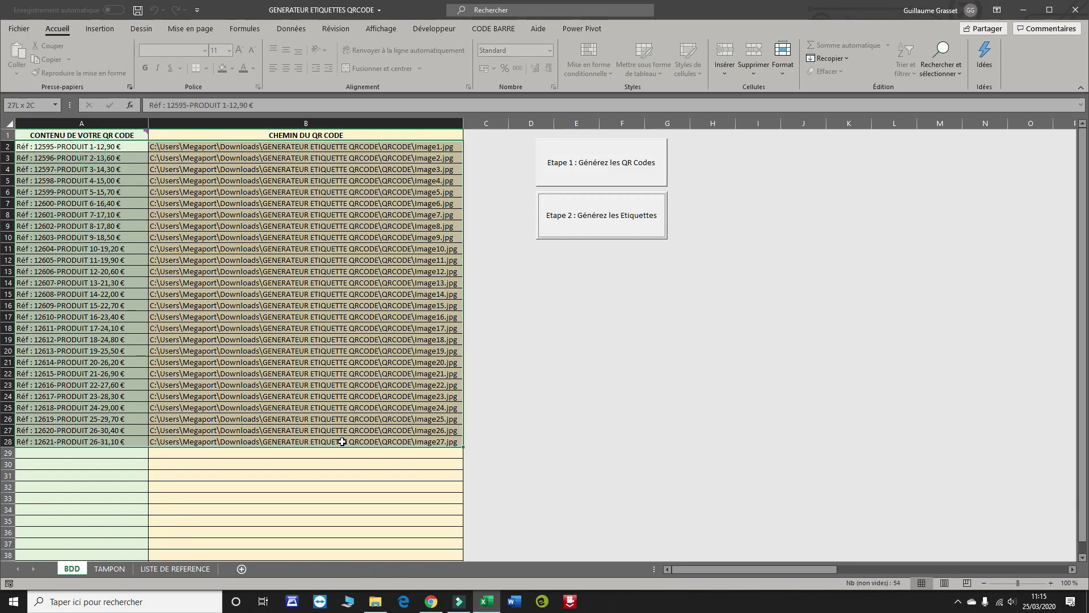
pyautogui.press('Delete')
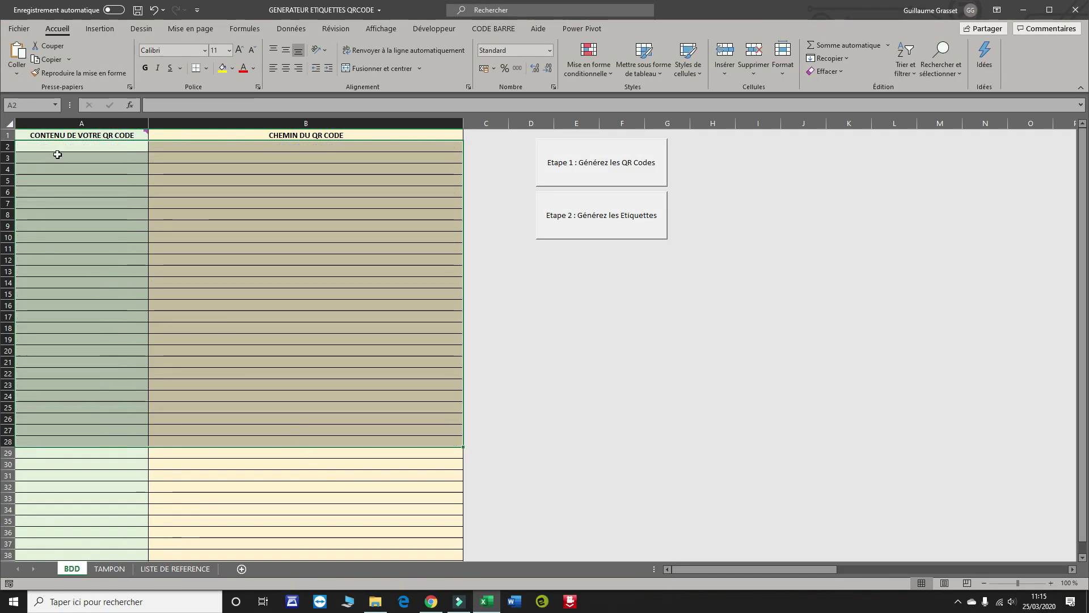
pyautogui.click(62, 146)
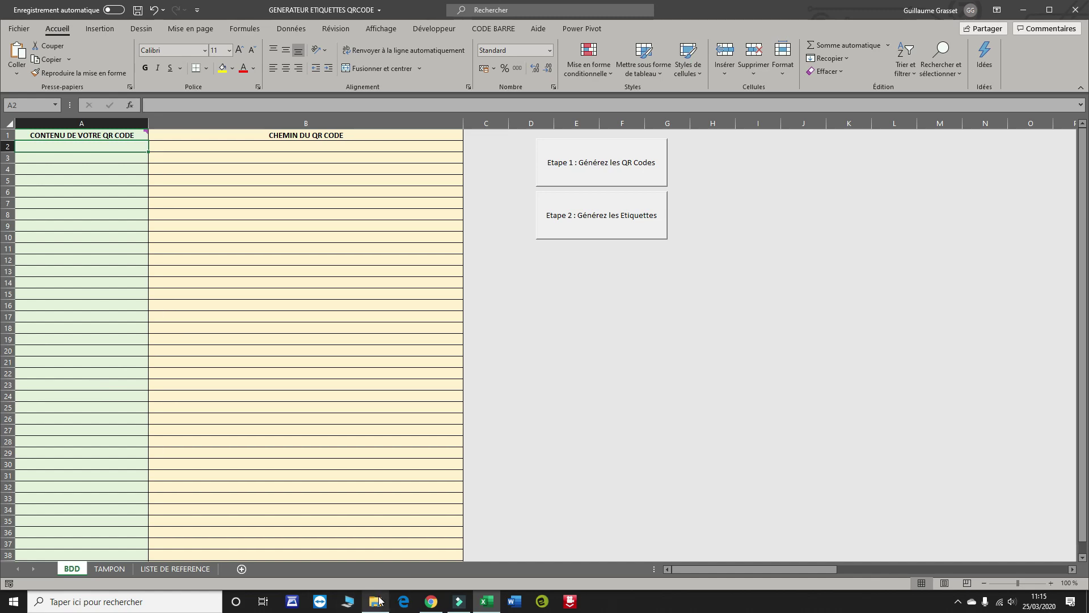
pyautogui.click(379, 600)
pyautogui.doubleClick(185, 129)
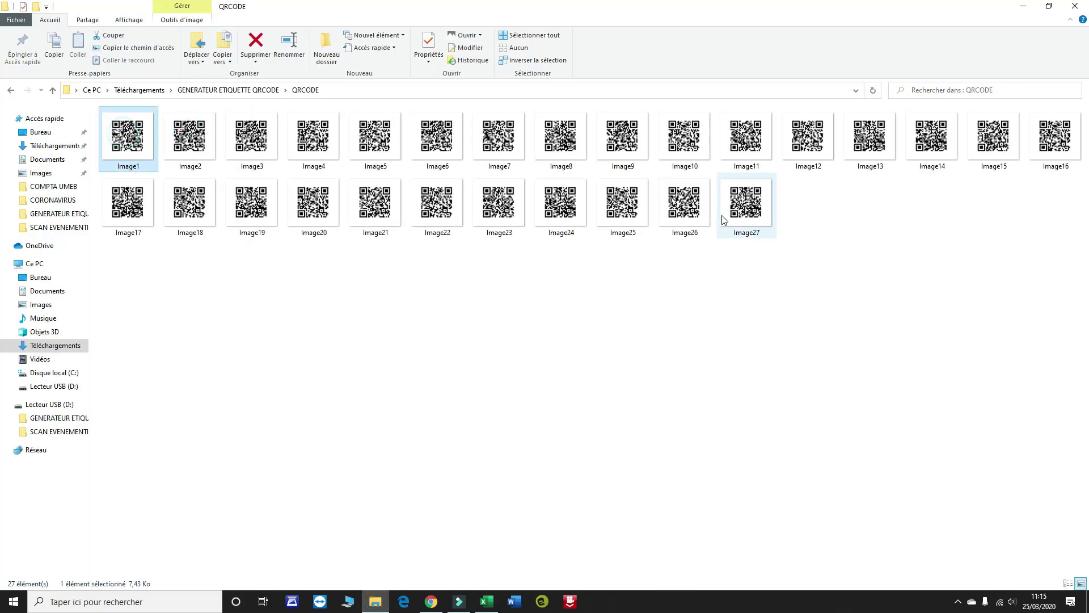
# - Delete all 27 QR code images from the QRCODE folder, then return to the workbook
pyautogui.keyDown('shift'); pyautogui.click(748, 218); pyautogui.keyUp('shift')
pyautogui.press('Delete')
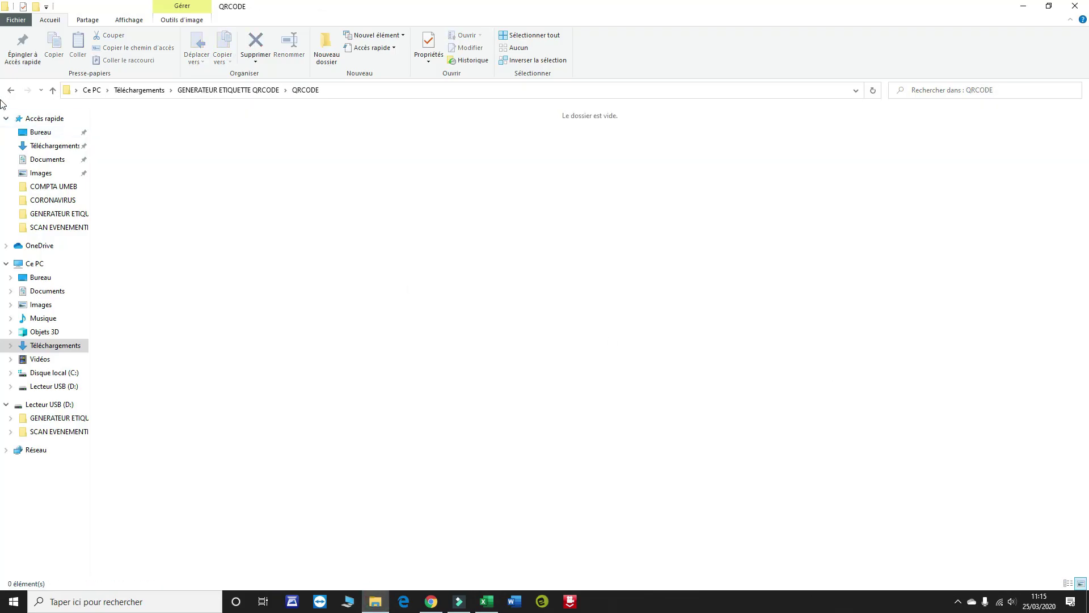
pyautogui.click(10, 90)
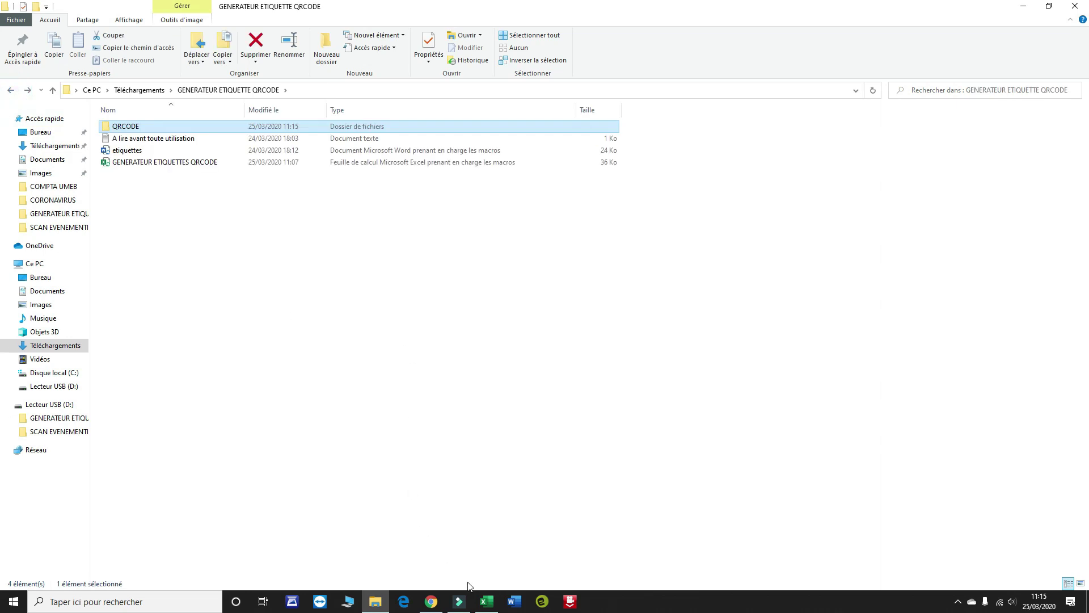
pyautogui.click(486, 601)
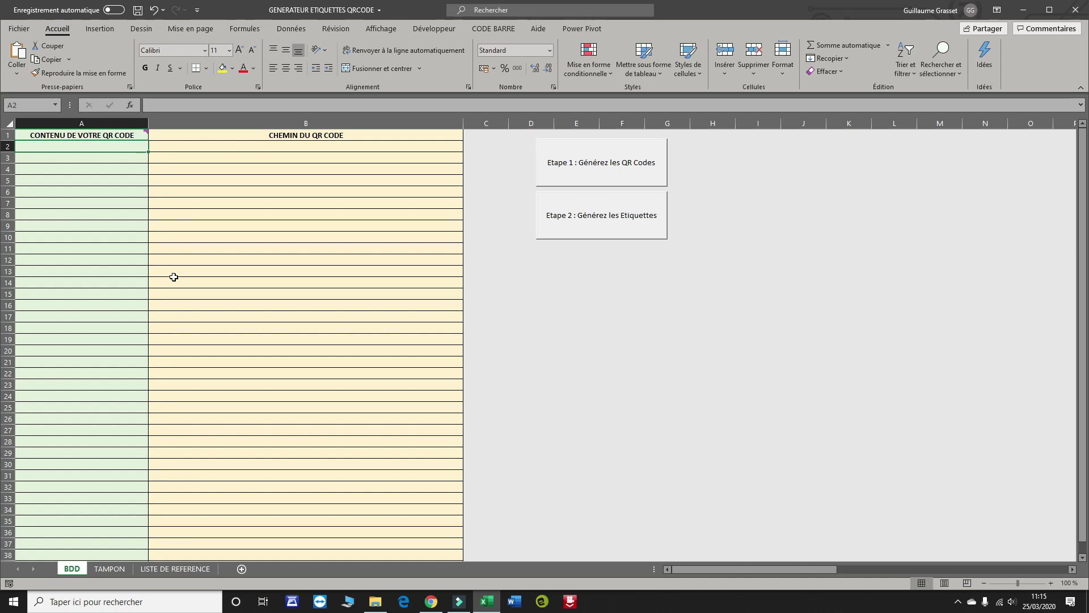
# - Close the workbook, choosing 'Enregistrer' to save the cleared sheet
pyautogui.click(1075, 10)
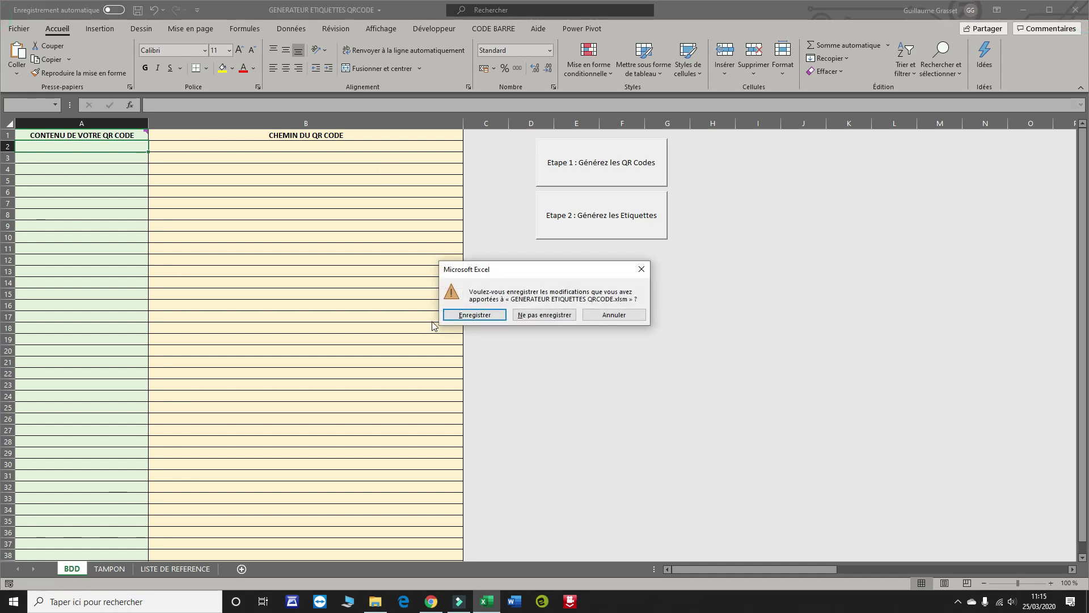
pyautogui.click(462, 315)
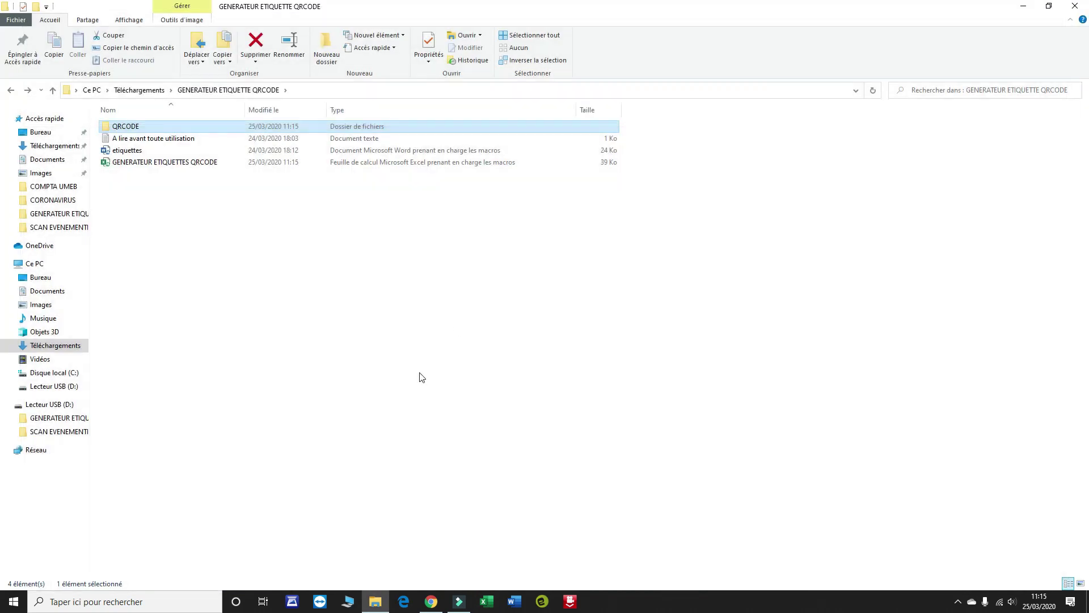